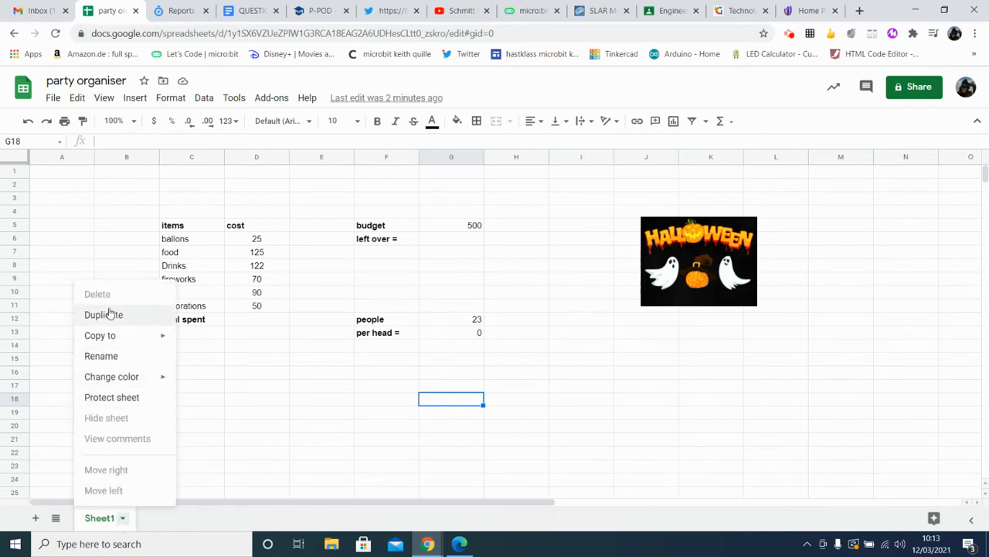
Rename the sheet holding the party budget table as "halloween".
{"action": "left_click", "coordinate": [118, 356]}
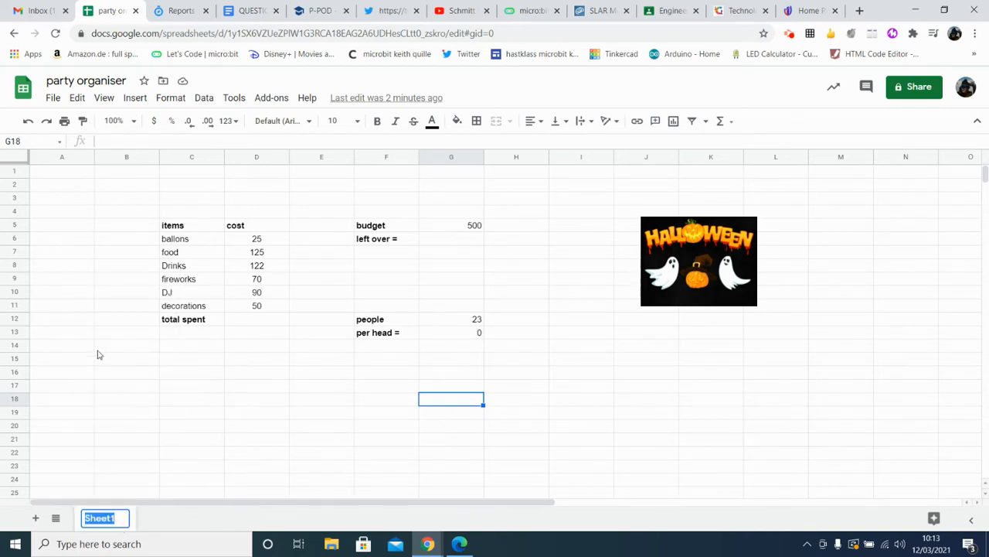
{"action": "type", "text": "hal"}
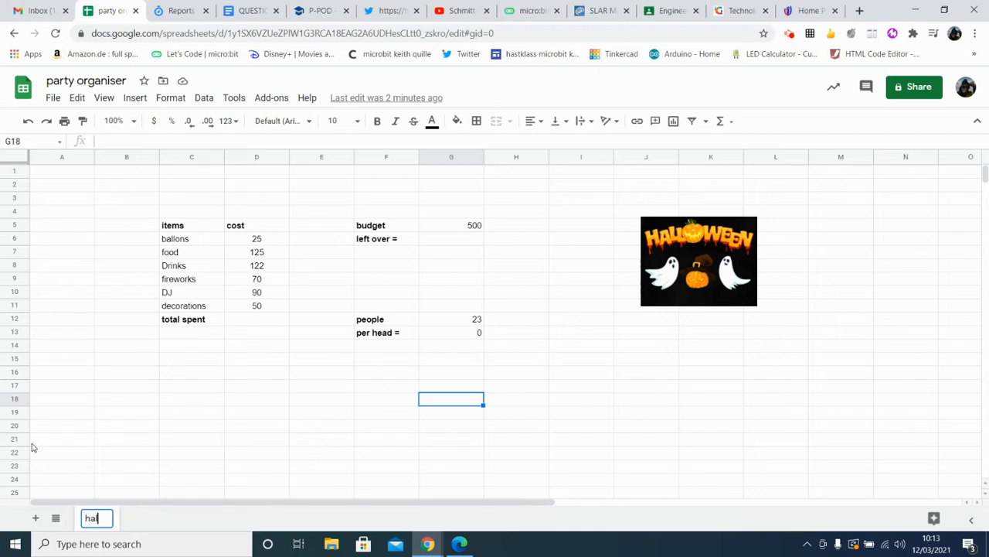
{"action": "type", "text": "loween"}
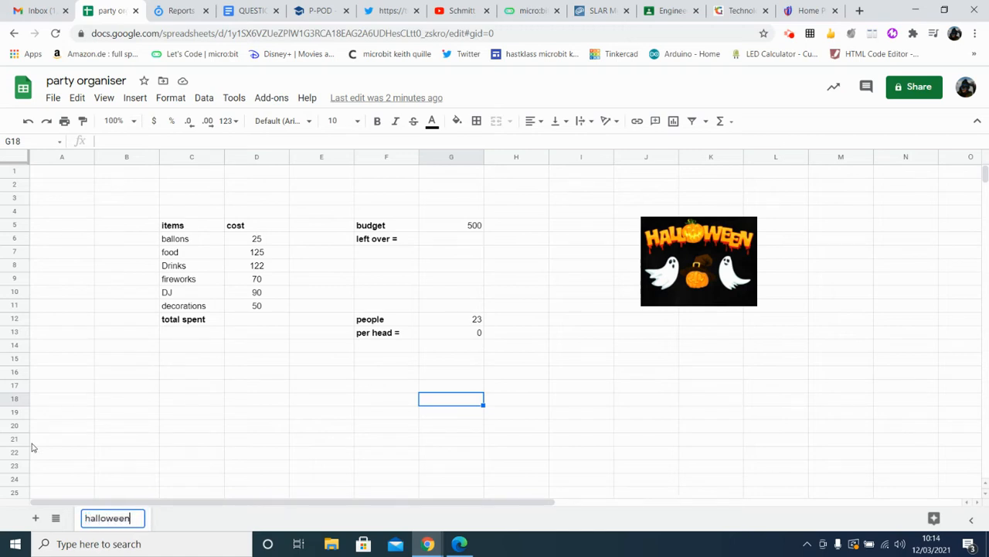
{"action": "left_click", "coordinate": [171, 444]}
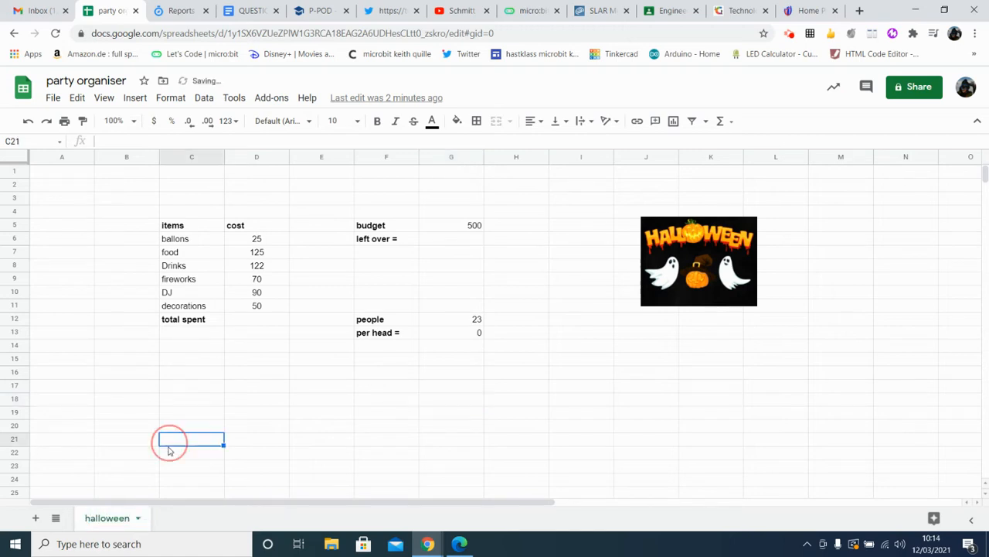
Set the halloween sheet's tab colour to orange.
{"action": "left_click", "coordinate": [137, 525]}
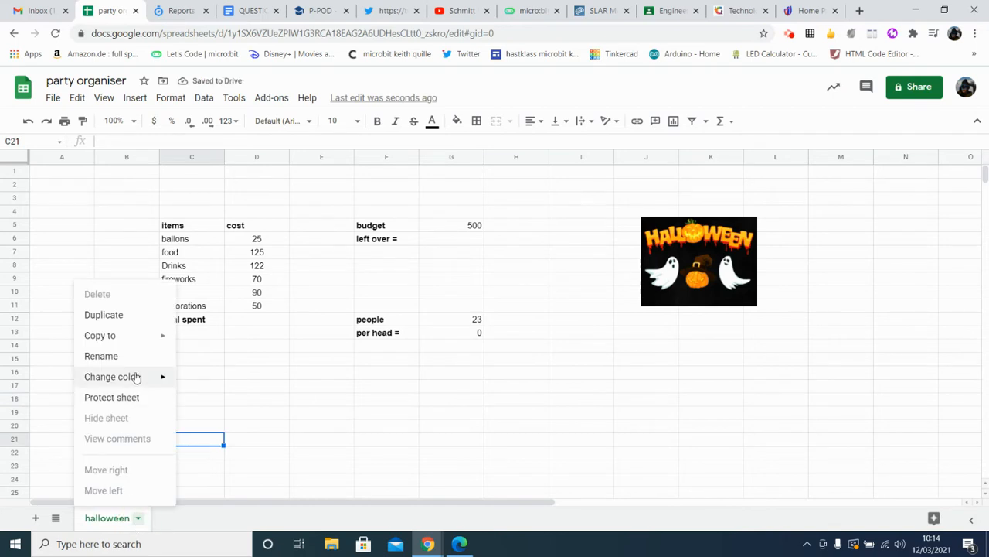
{"action": "mouse_move", "coordinate": [132, 377]}
{"action": "left_click", "coordinate": [218, 271]}
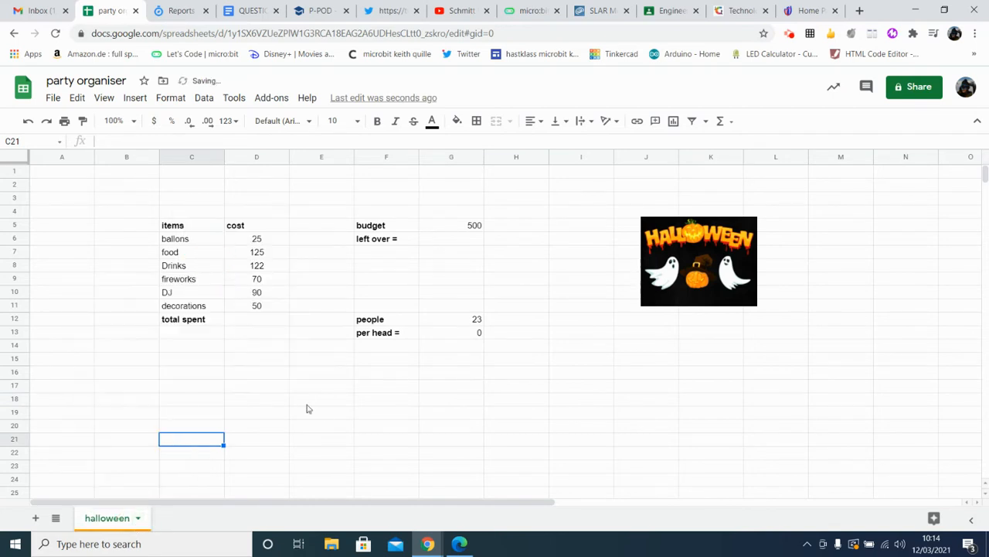
{"action": "left_click", "coordinate": [313, 412]}
Add a new sheet to the workbook and name it "Xmas".
{"action": "left_click", "coordinate": [36, 518]}
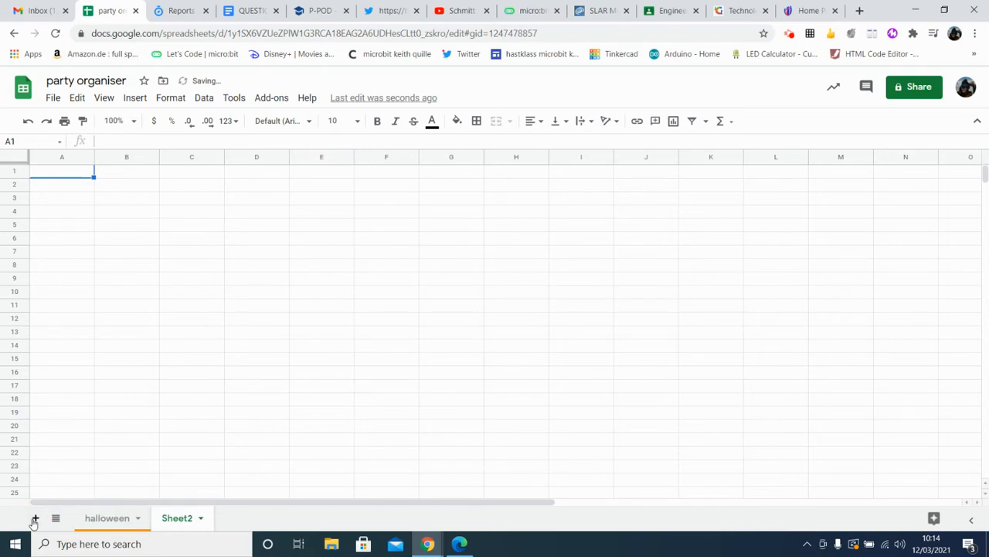
{"action": "left_click", "coordinate": [200, 518]}
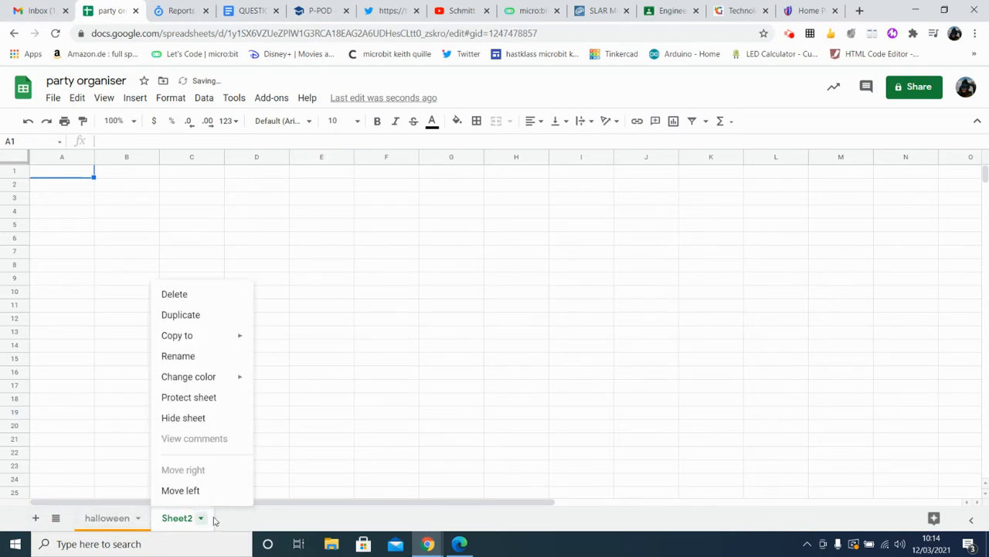
{"action": "left_click", "coordinate": [198, 357]}
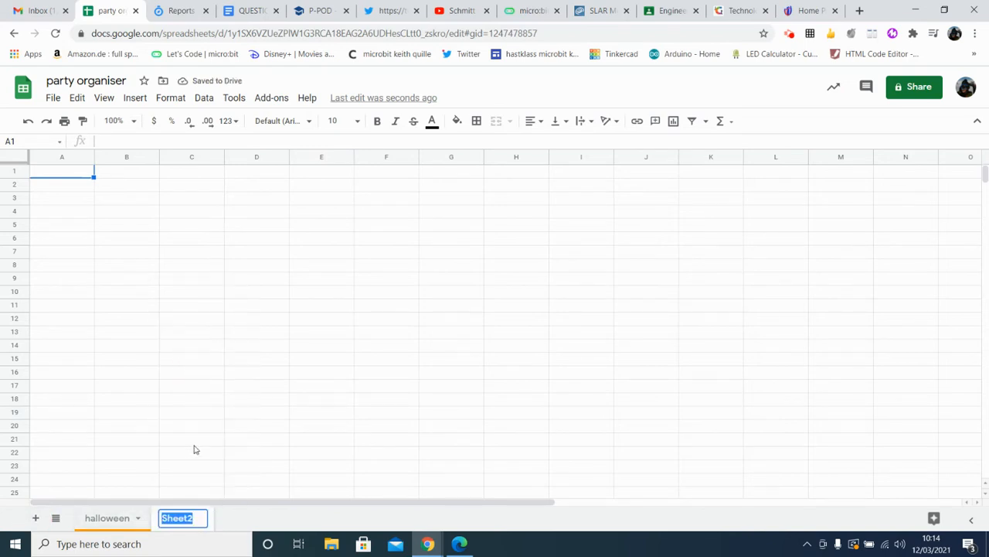
{"action": "type", "text": "Xmas"}
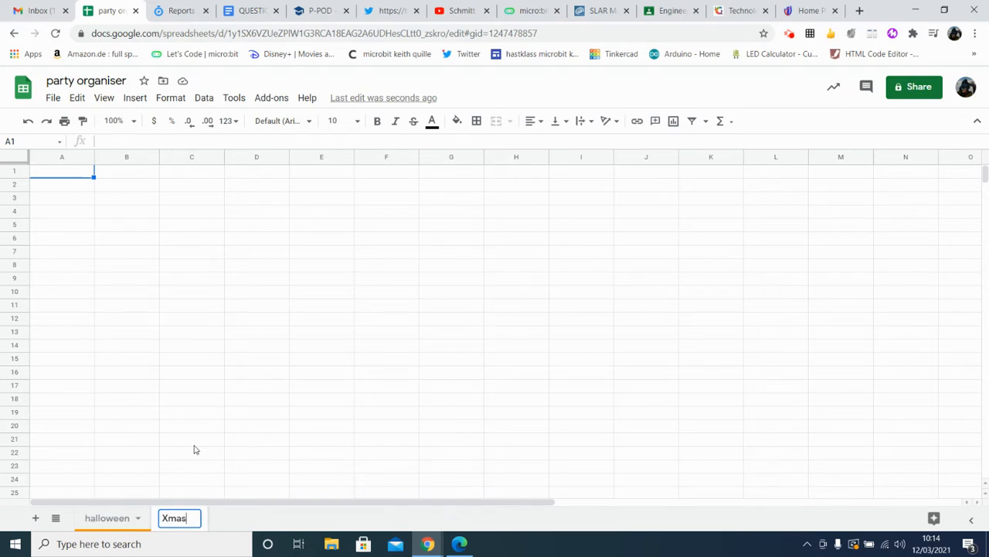
{"action": "left_click", "coordinate": [268, 468]}
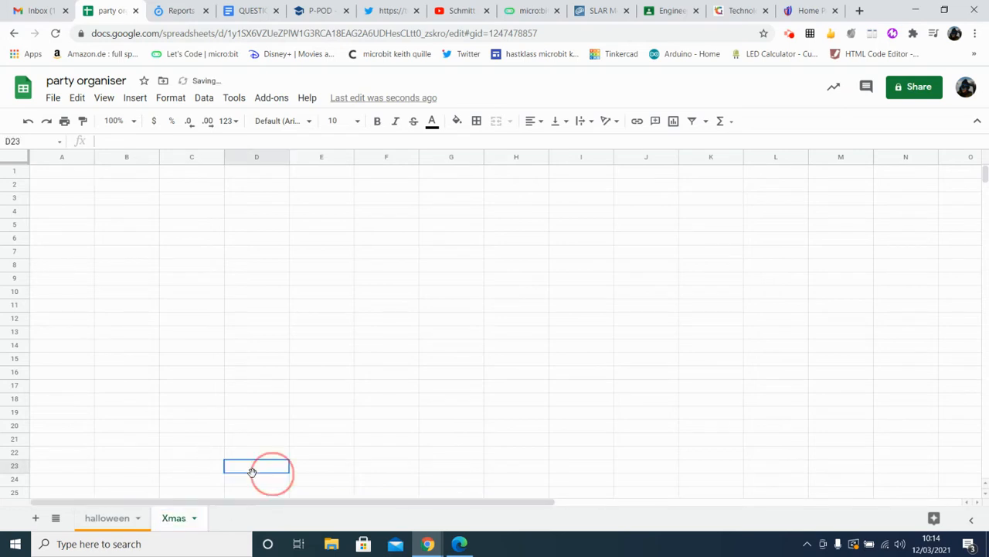
Set the Xmas sheet's tab colour to red.
{"action": "left_click", "coordinate": [195, 519]}
{"action": "mouse_move", "coordinate": [203, 377]}
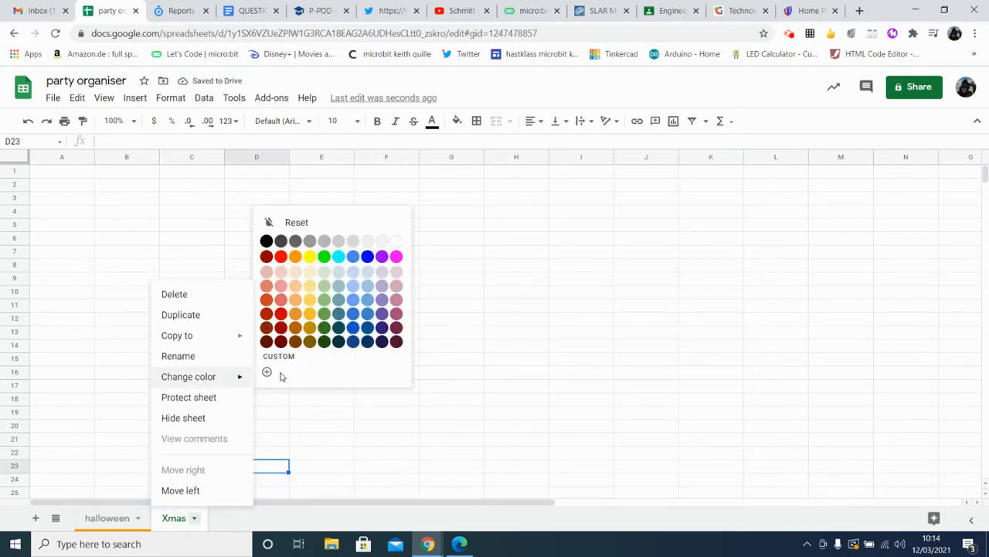
{"action": "left_click", "coordinate": [280, 256]}
{"action": "left_click", "coordinate": [500, 363]}
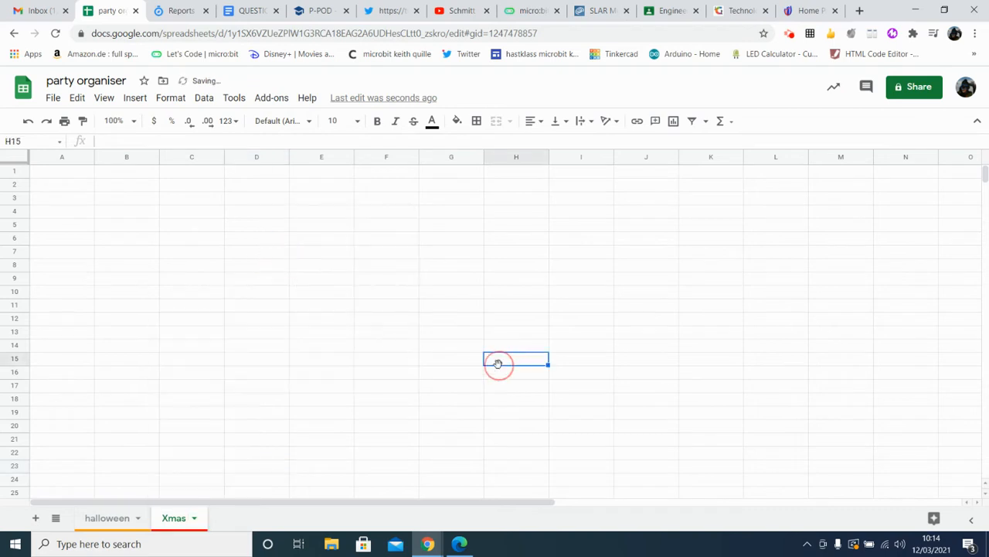
Switch to the halloween sheet and set its zoom level to 150%.
{"action": "left_click", "coordinate": [109, 519]}
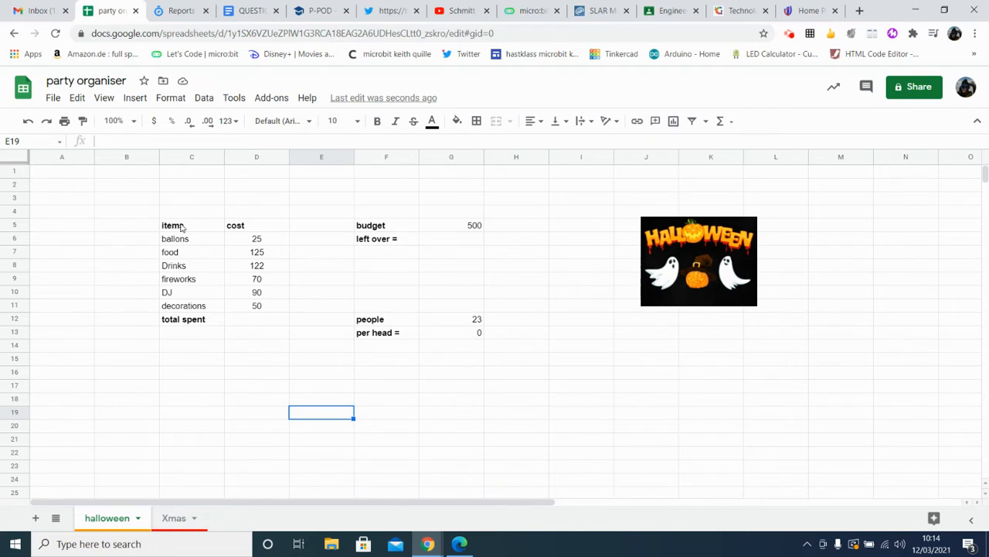
{"action": "left_click", "coordinate": [130, 122]}
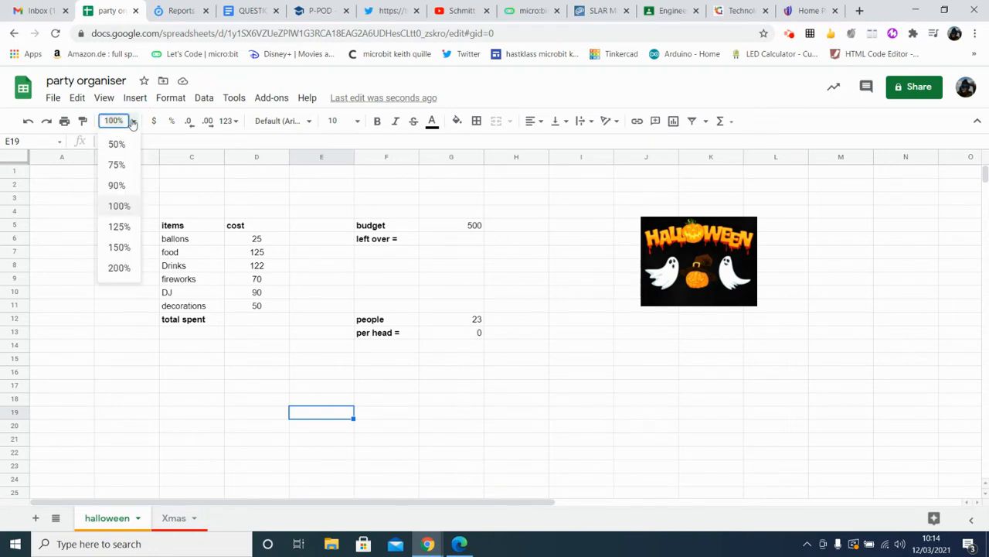
{"action": "left_click", "coordinate": [120, 246]}
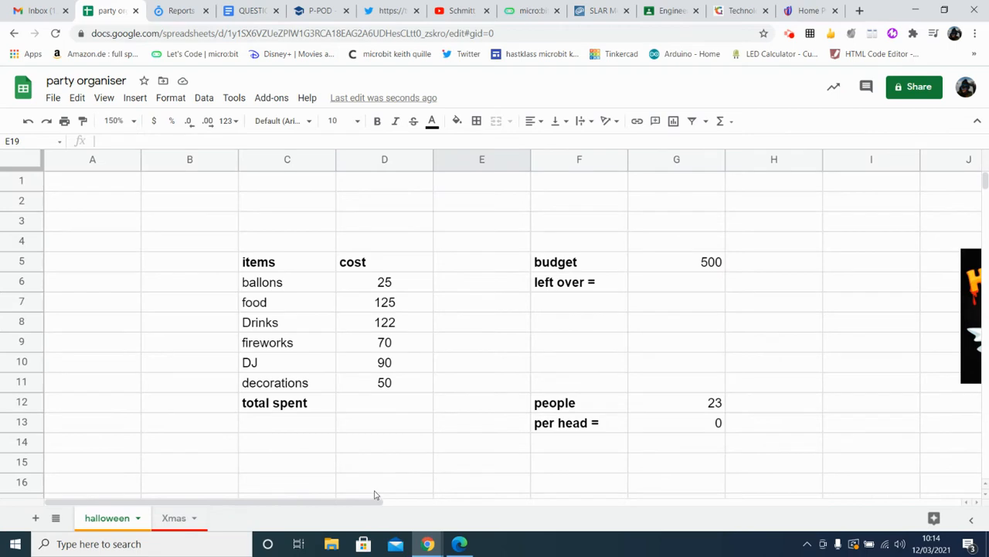
{"action": "left_click_drag", "start_coordinate": [365, 503], "coordinate": [420, 508]}
{"action": "left_click", "coordinate": [799, 342]}
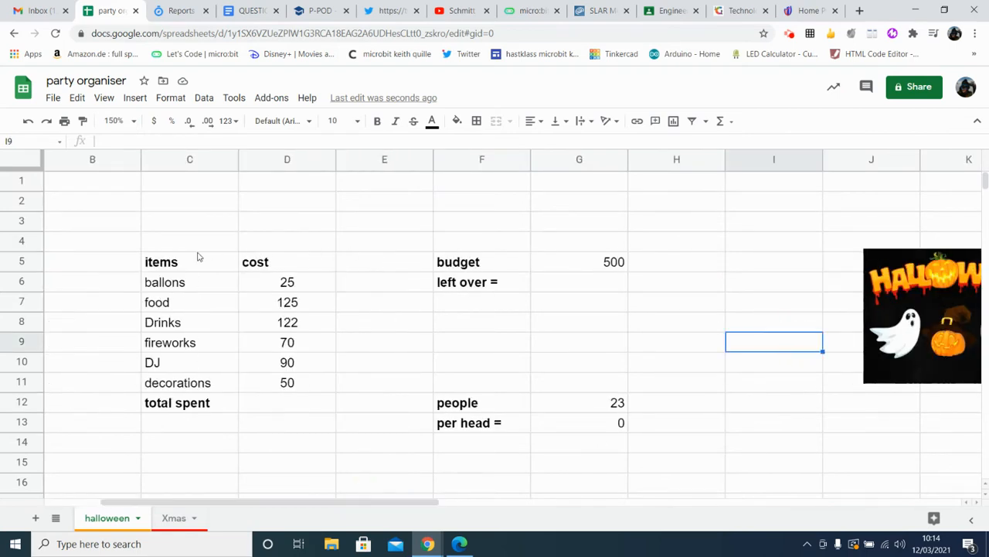
Apply all borders to the party table in cells C5:G13.
{"action": "left_click_drag", "start_coordinate": [193, 261], "coordinate": [588, 429]}
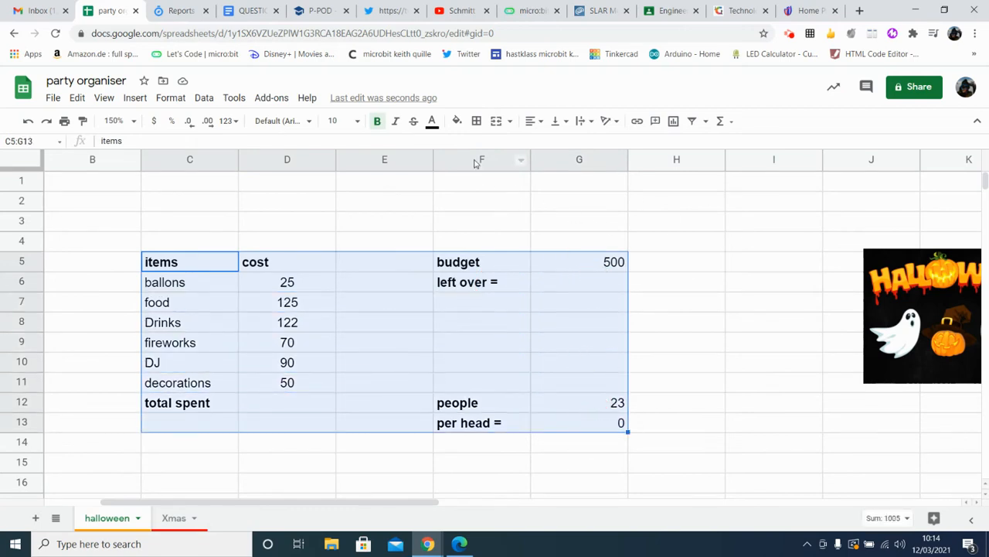
{"action": "left_click", "coordinate": [477, 122]}
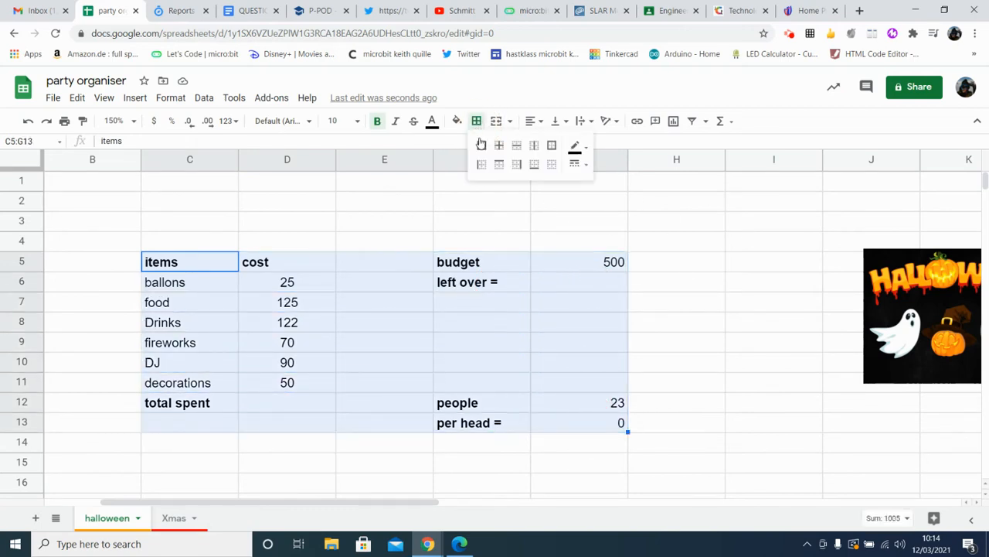
{"action": "left_click", "coordinate": [482, 146]}
{"action": "left_click", "coordinate": [699, 322]}
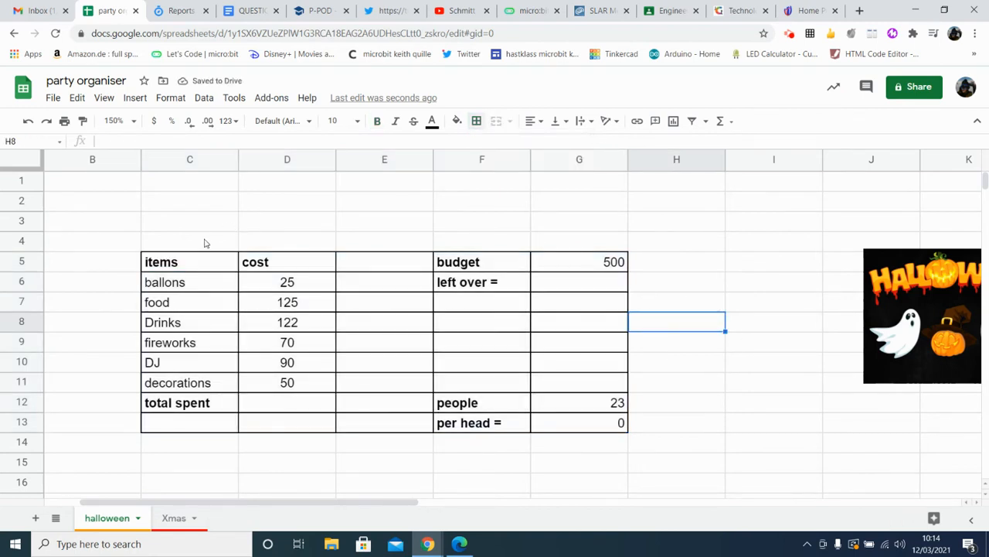
Merge cells C4:G4 above the party table into a single cell with Merge all.
{"action": "left_click_drag", "start_coordinate": [177, 246], "coordinate": [569, 249]}
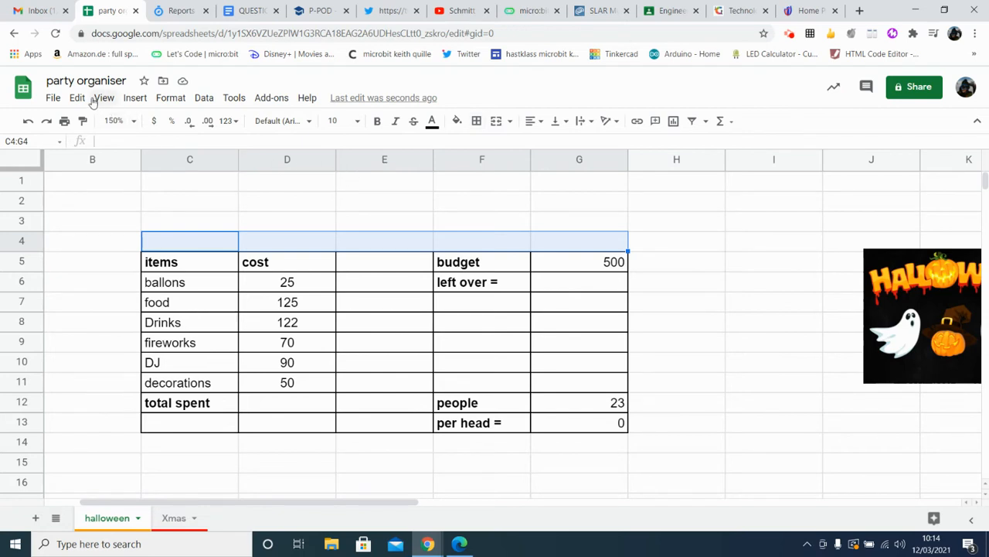
{"action": "left_click", "coordinate": [163, 100]}
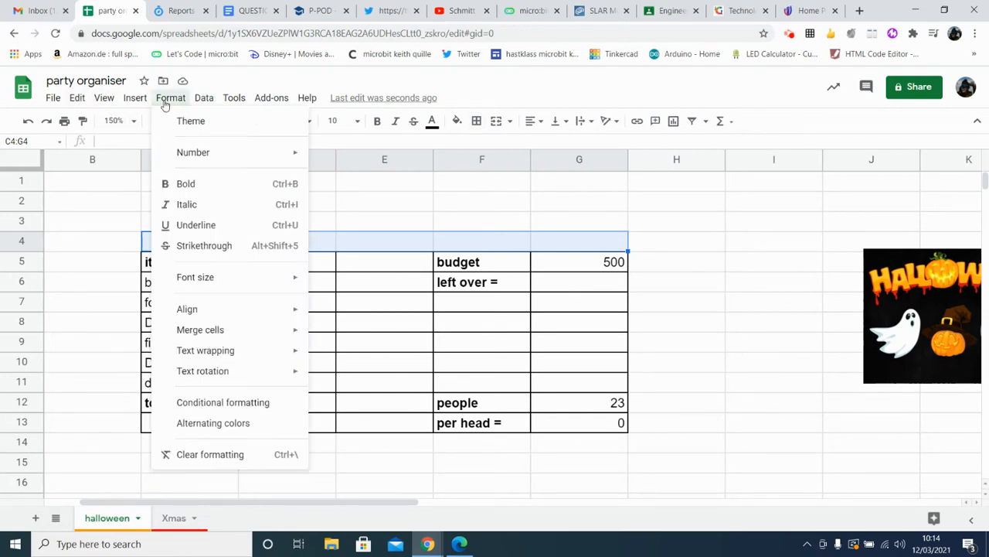
{"action": "mouse_move", "coordinate": [249, 333]}
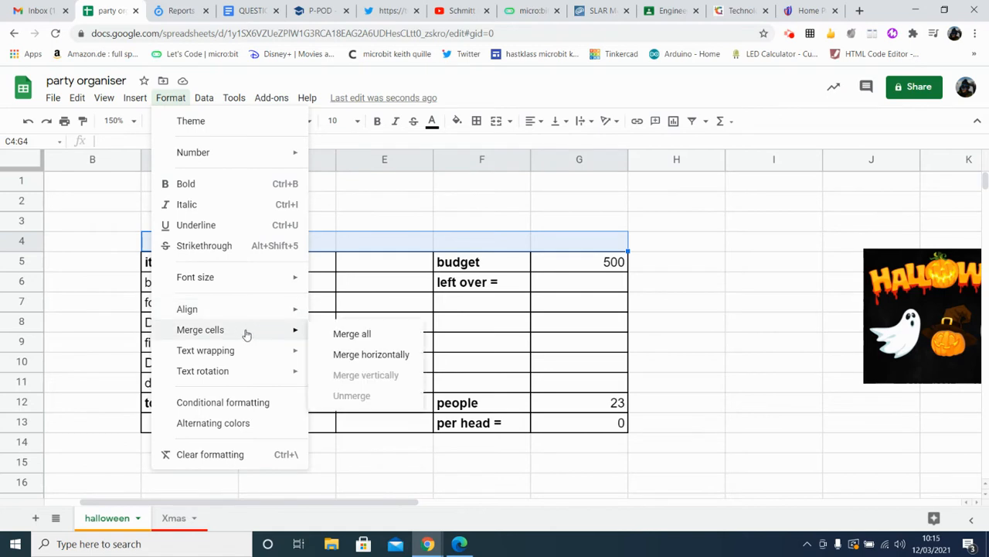
{"action": "left_click", "coordinate": [352, 335]}
{"action": "left_click", "coordinate": [271, 202]}
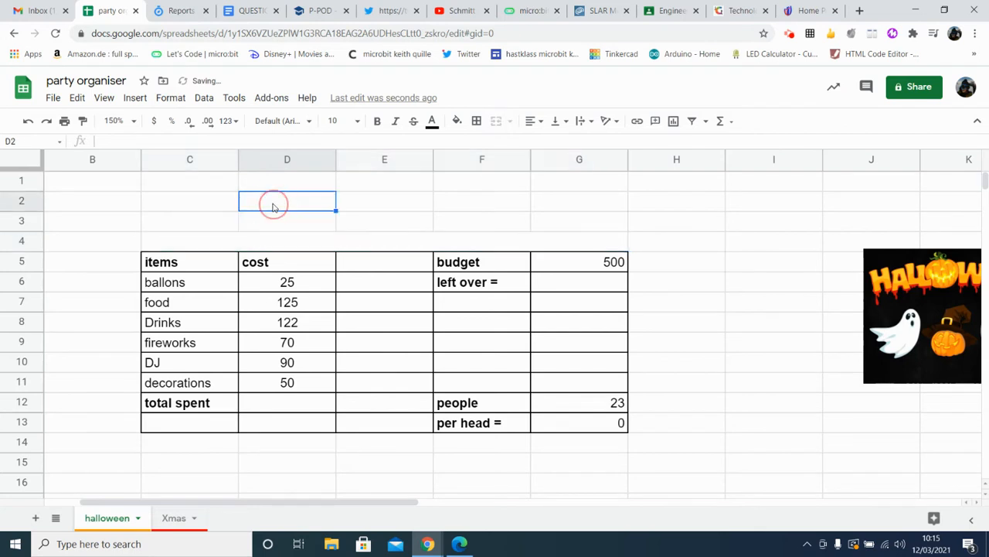
Enter the title "Halloween Party" in the merged cell C4:G4 and centre it horizontally.
{"action": "left_click", "coordinate": [316, 245]}
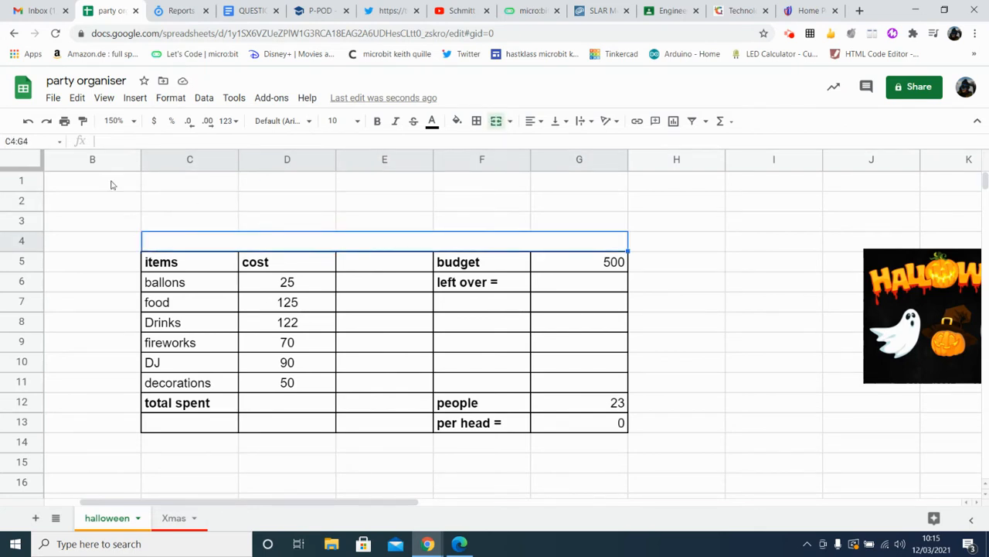
{"action": "left_click", "coordinate": [205, 141]}
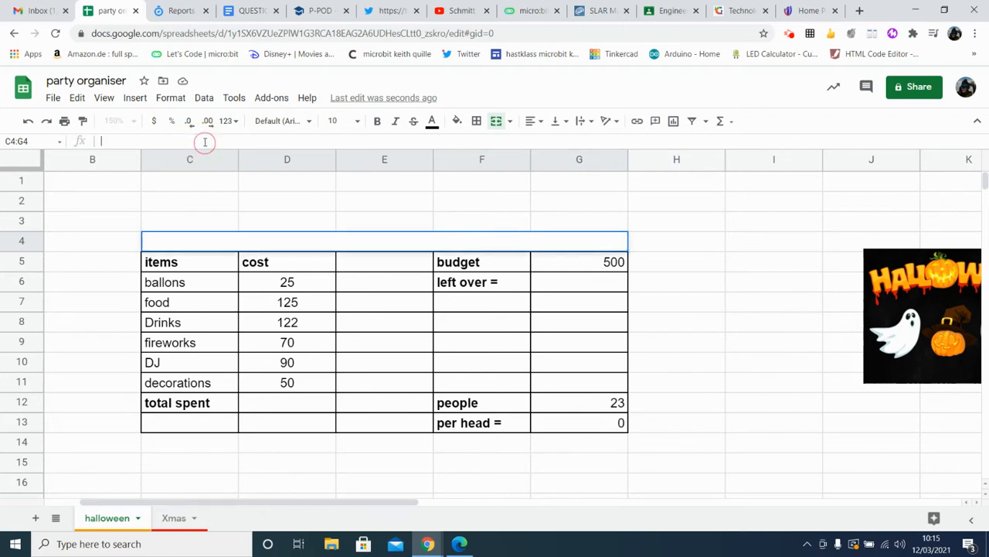
{"action": "type", "text": "Halloween Party"}
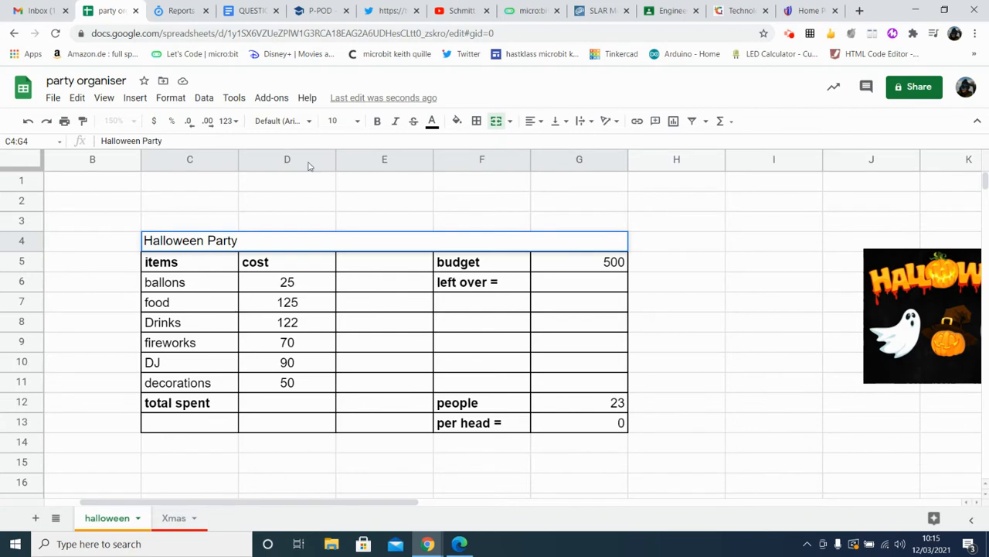
{"action": "left_click", "coordinate": [539, 123]}
{"action": "left_click", "coordinate": [545, 143]}
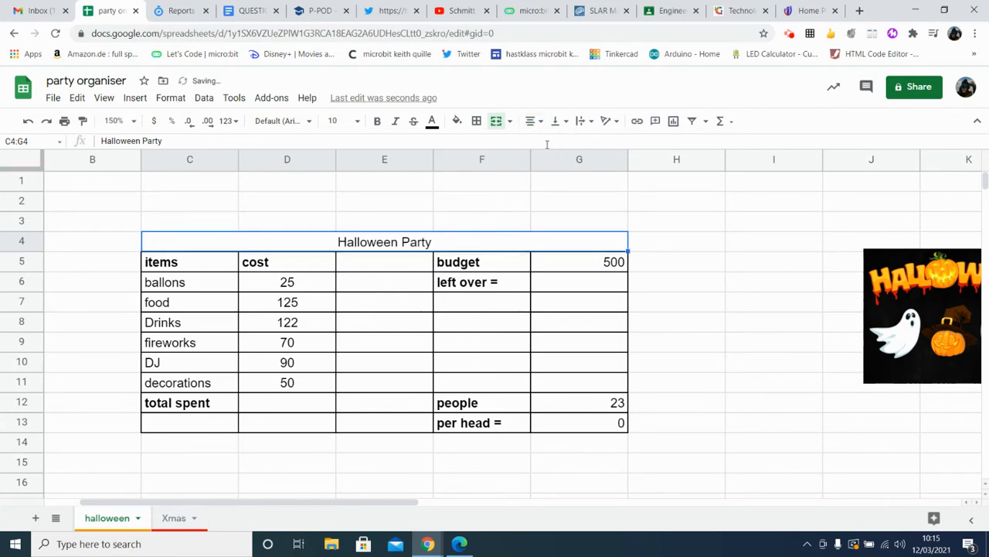
Try yellow as the fill of the Halloween Party title cell, and settle on orange.
{"action": "left_click", "coordinate": [457, 124]}
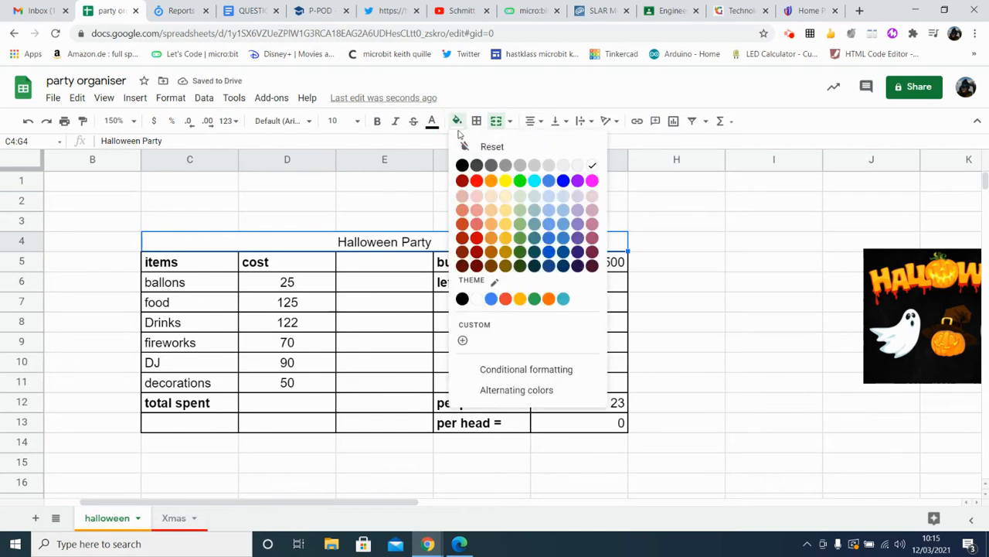
{"action": "left_click", "coordinate": [506, 181]}
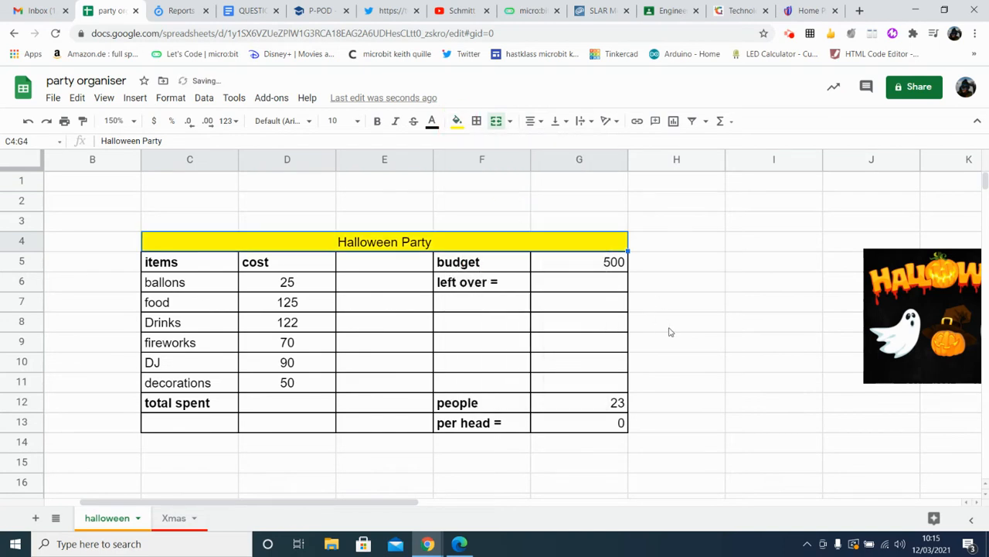
{"action": "left_click", "coordinate": [456, 124]}
{"action": "left_click", "coordinate": [492, 181]}
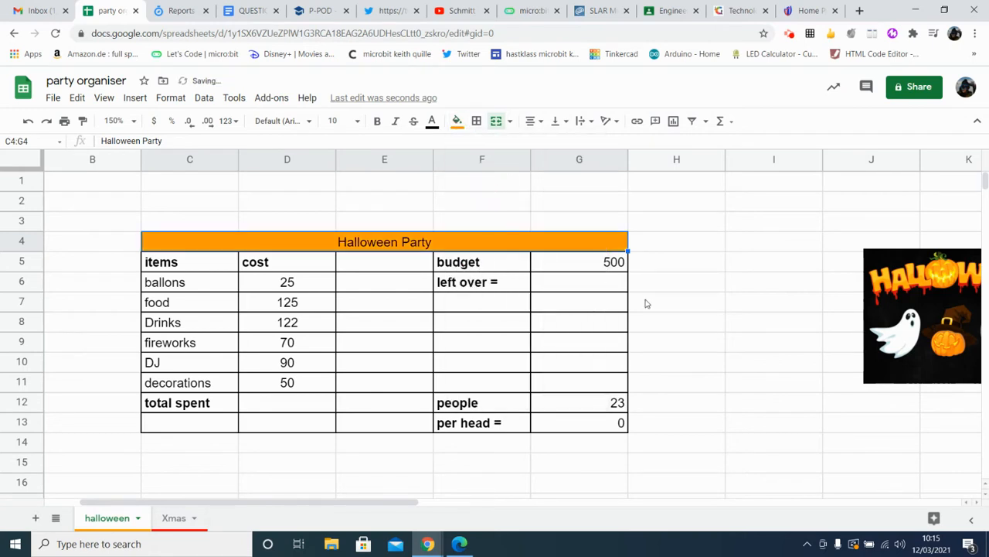
{"action": "left_click", "coordinate": [680, 320]}
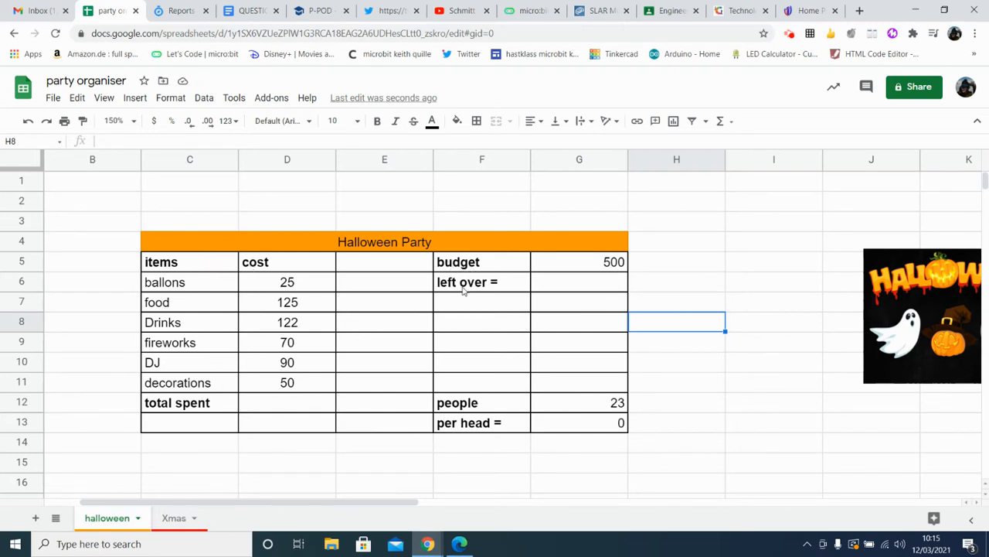
{"action": "left_click", "coordinate": [211, 263]}
{"action": "left_click", "coordinate": [277, 265]}
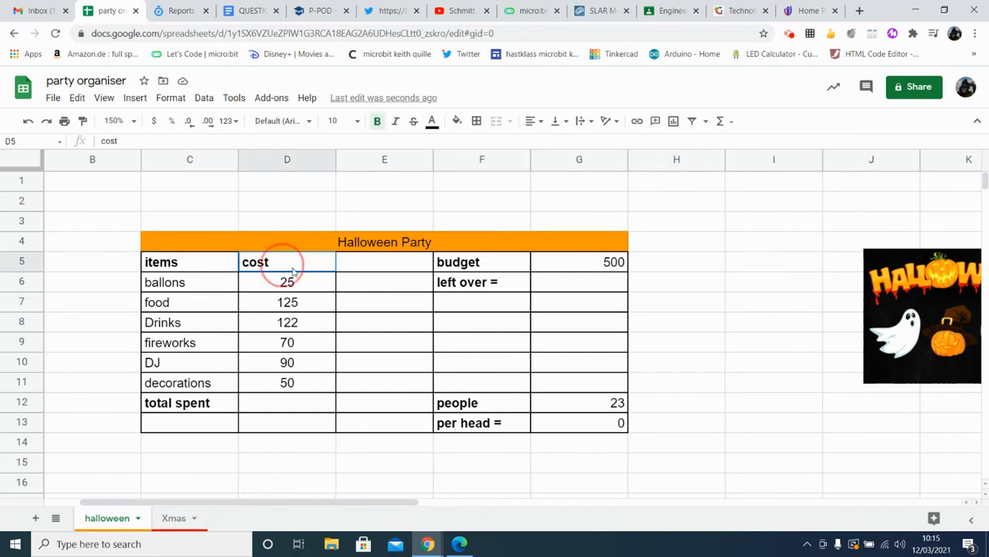
{"action": "left_click", "coordinate": [487, 264]}
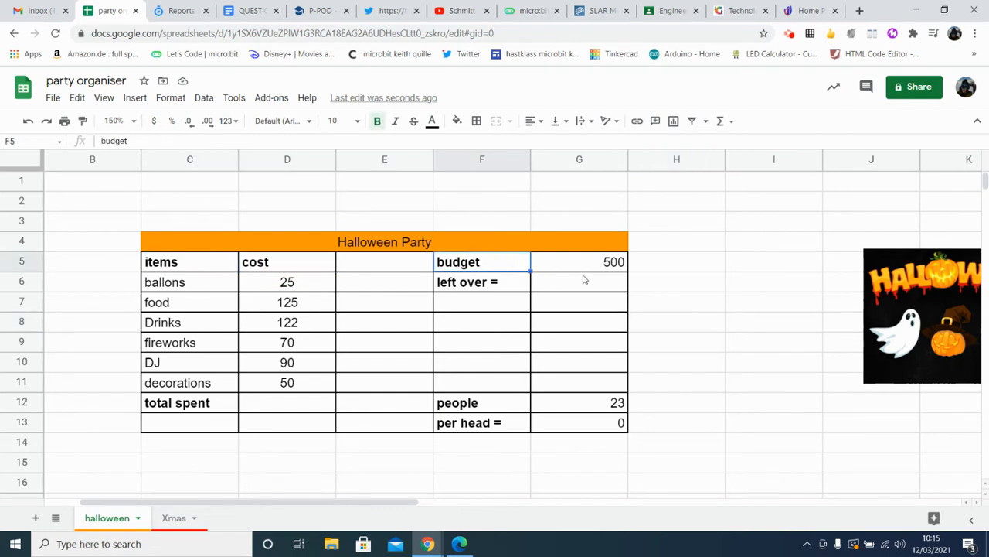
{"action": "left_click", "coordinate": [583, 269]}
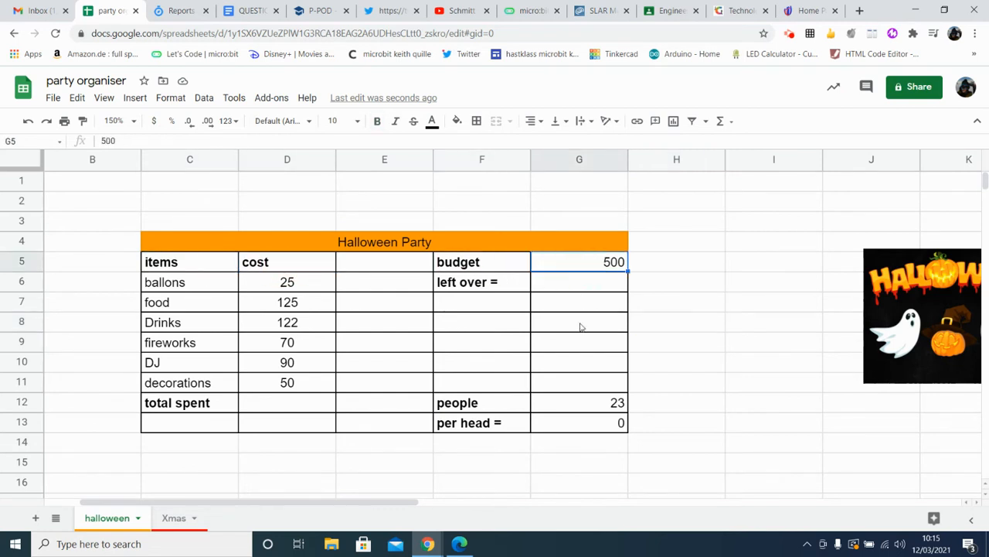
{"action": "left_click", "coordinate": [581, 325]}
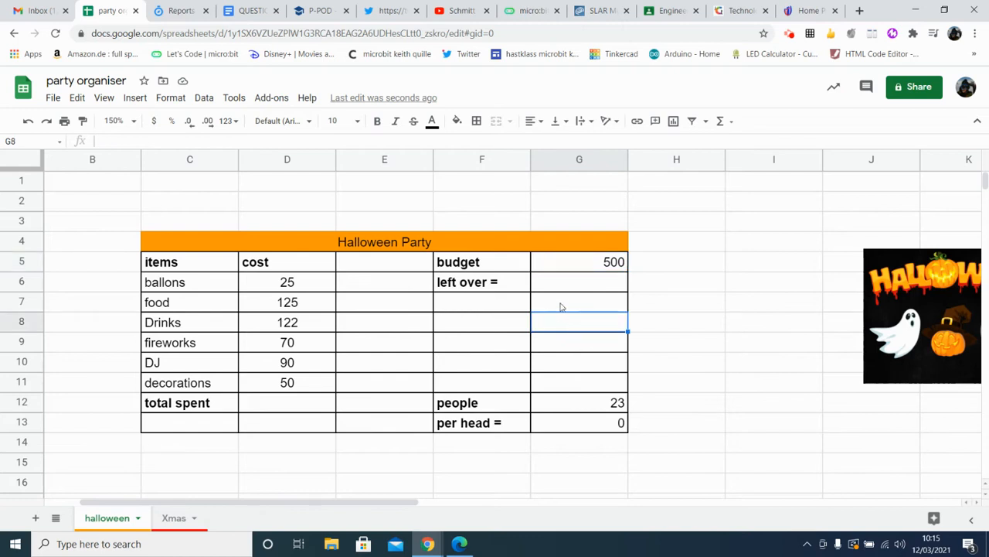
{"action": "left_click", "coordinate": [563, 266]}
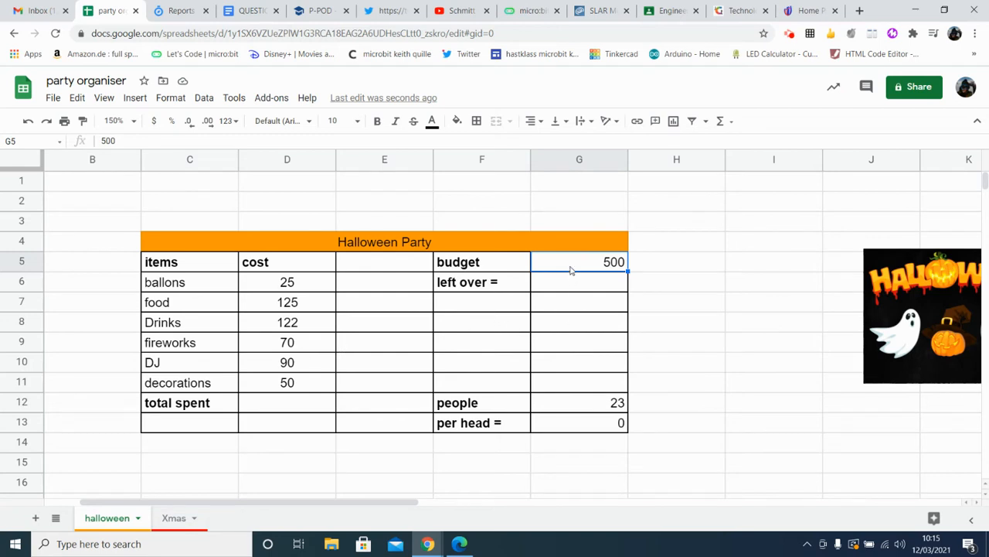
{"action": "left_click", "coordinate": [589, 327]}
{"action": "left_click", "coordinate": [593, 263]}
{"action": "left_click_drag", "start_coordinate": [263, 286], "coordinate": [262, 384]}
{"action": "left_click", "coordinate": [384, 326]}
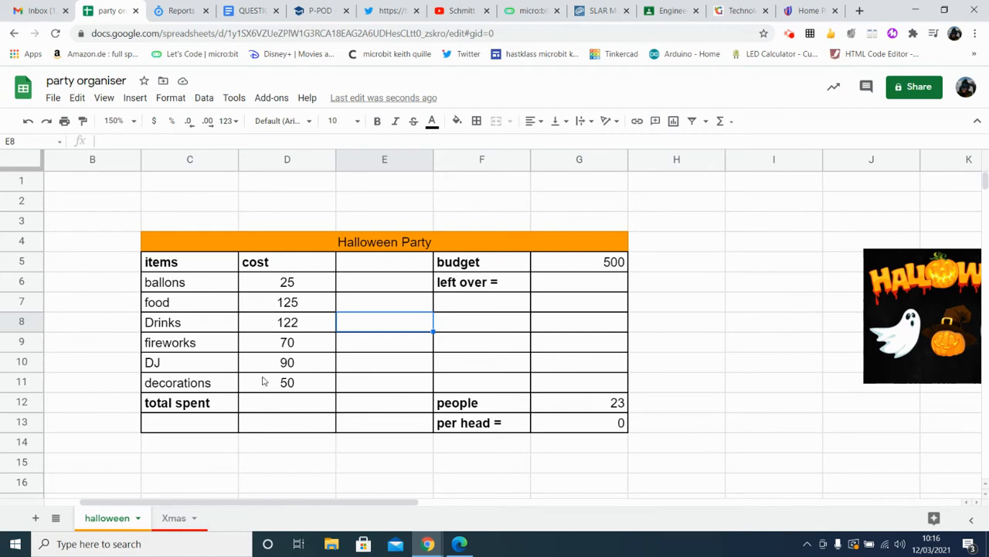
Total the item costs in D6:D11 with a SUM formula in the total spent cell D12.
{"action": "left_click_drag", "start_coordinate": [272, 384], "coordinate": [277, 284]}
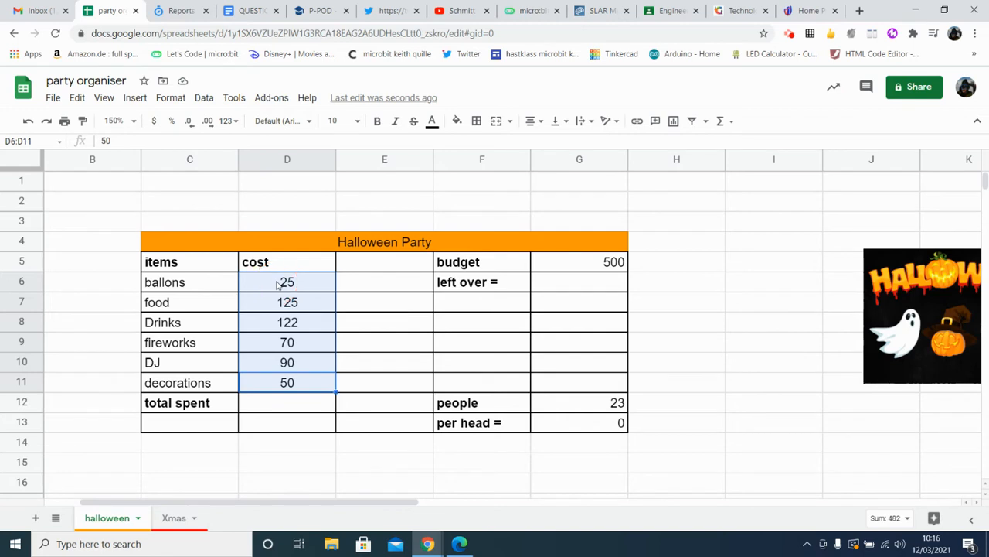
{"action": "left_click", "coordinate": [730, 124]}
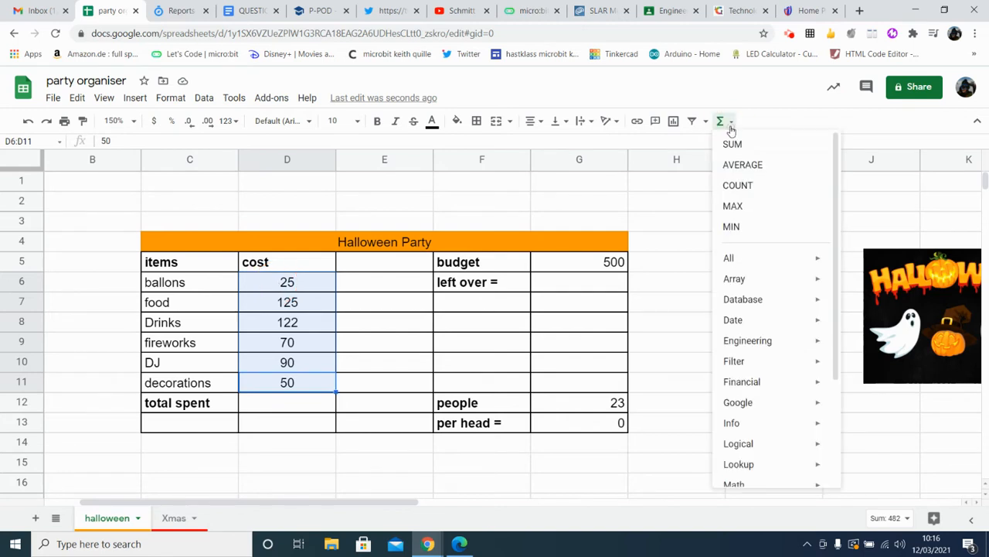
{"action": "left_click", "coordinate": [768, 150]}
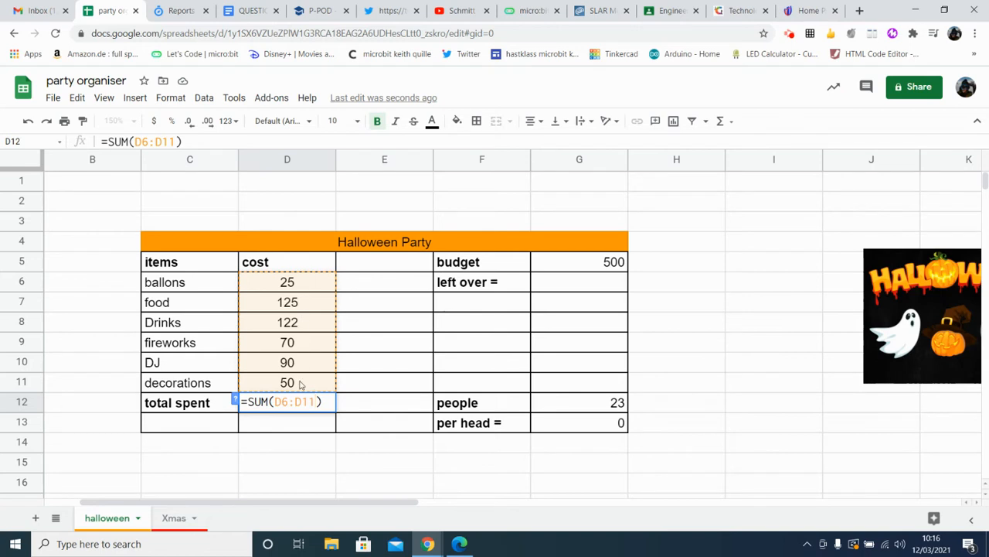
{"action": "key", "text": "Return"}
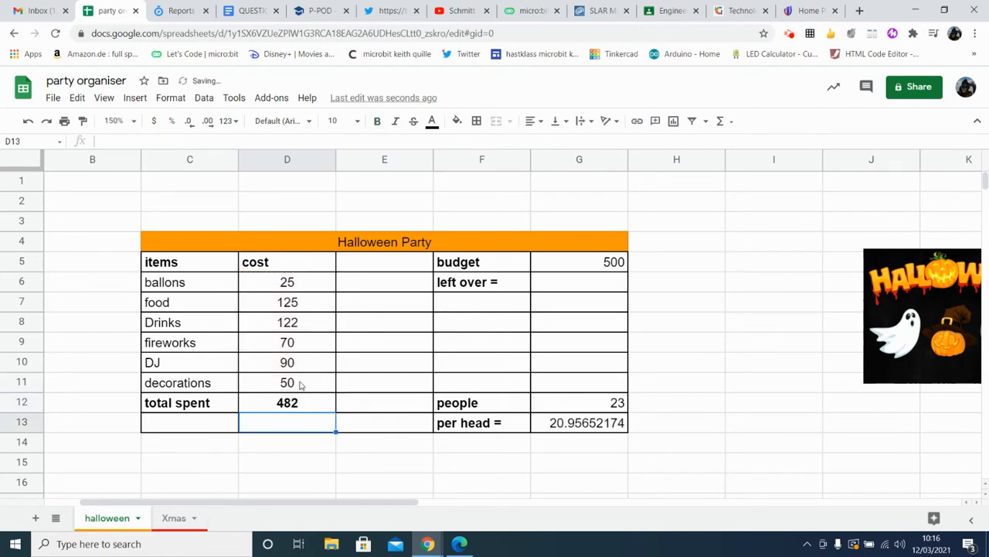
Clear the per head formula from cell G13.
{"action": "left_click", "coordinate": [686, 400]}
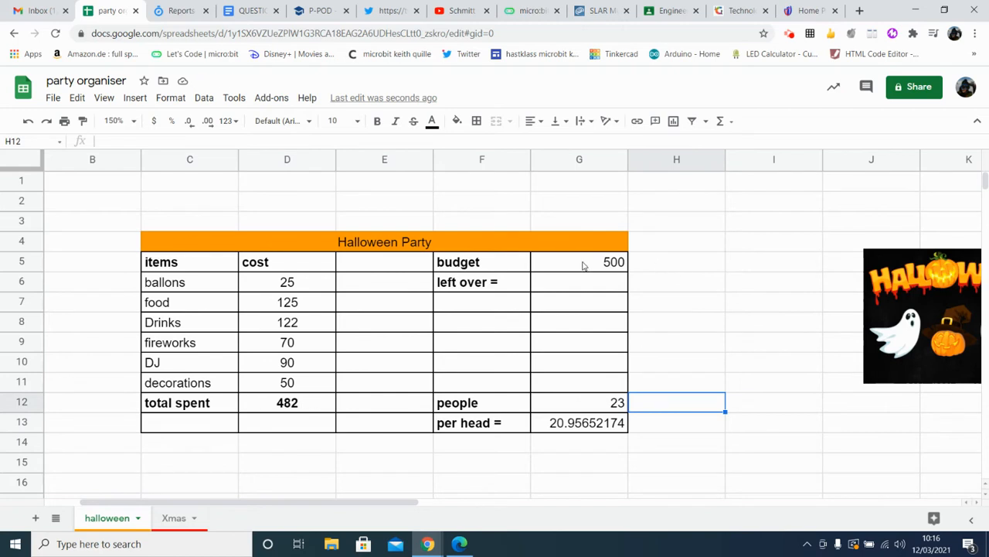
{"action": "left_click", "coordinate": [549, 423]}
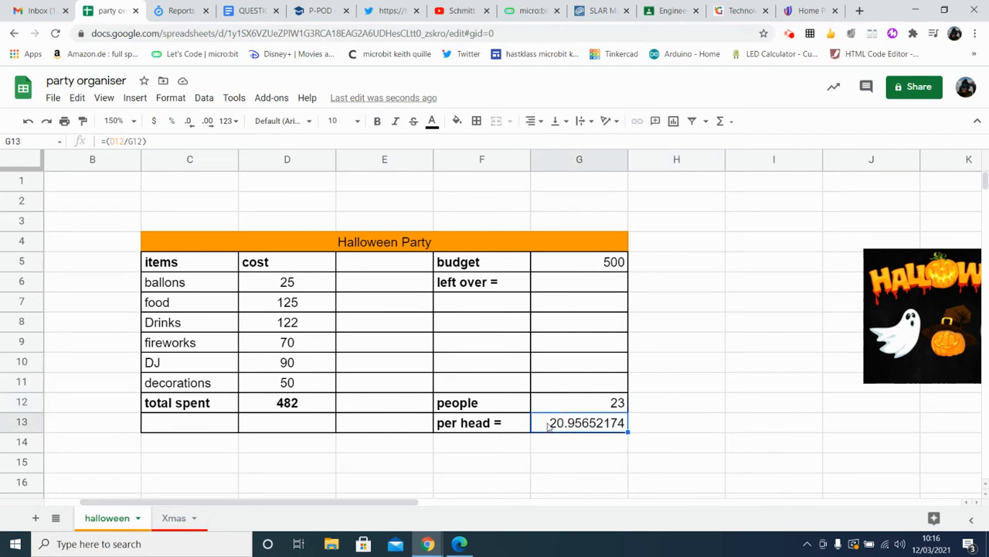
{"action": "key", "text": "Delete"}
{"action": "left_click", "coordinate": [693, 331]}
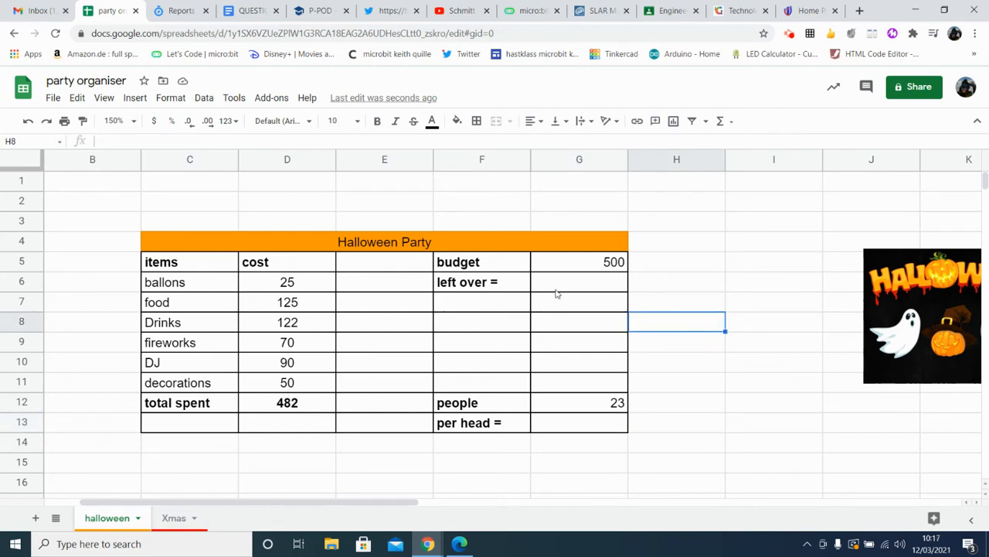
Enter the formula =(G5-D12) in cell G6 to subtract the total spent from the budget.
{"action": "left_click", "coordinate": [579, 286]}
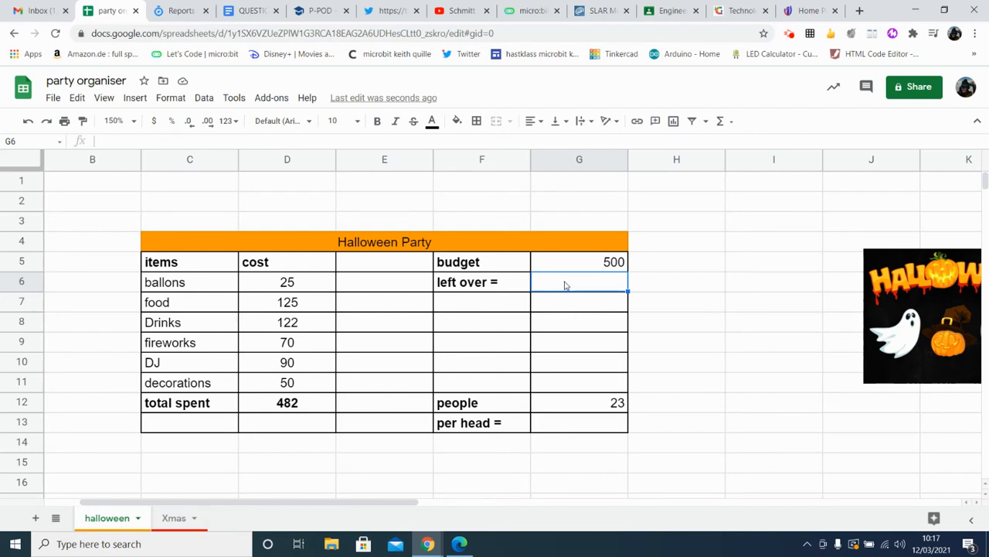
{"action": "type", "text": "="}
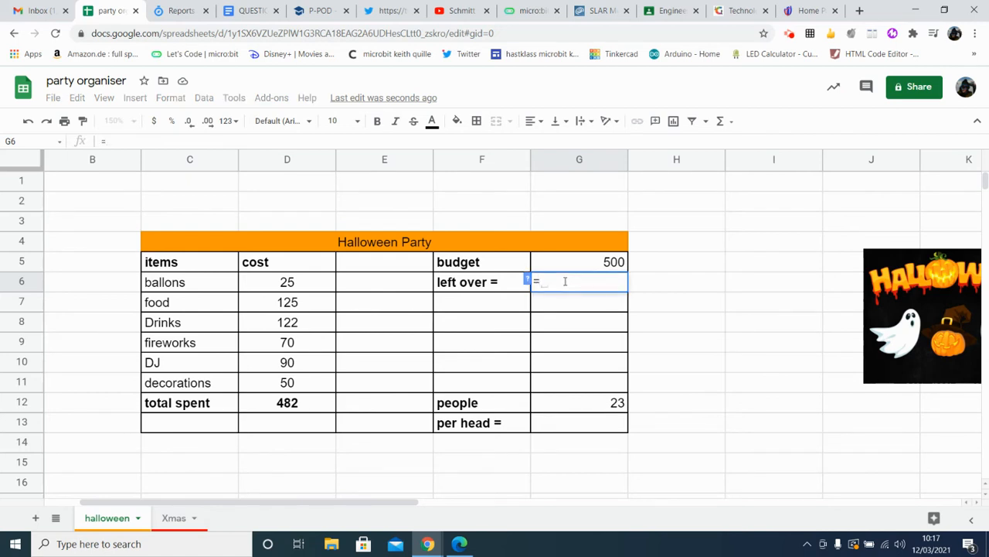
{"action": "type", "text": "("}
{"action": "left_click", "coordinate": [568, 264]}
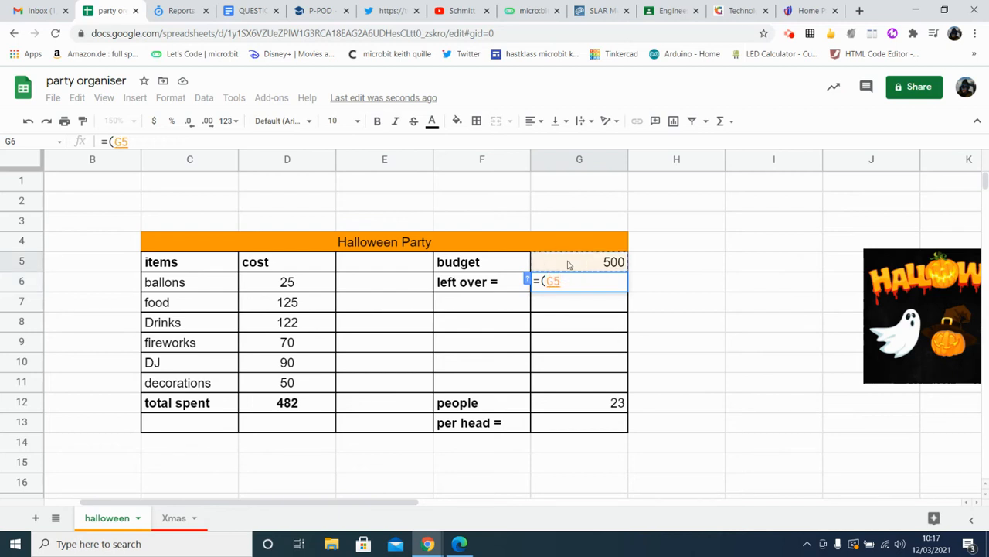
{"action": "type", "text": "-"}
{"action": "left_click", "coordinate": [304, 408]}
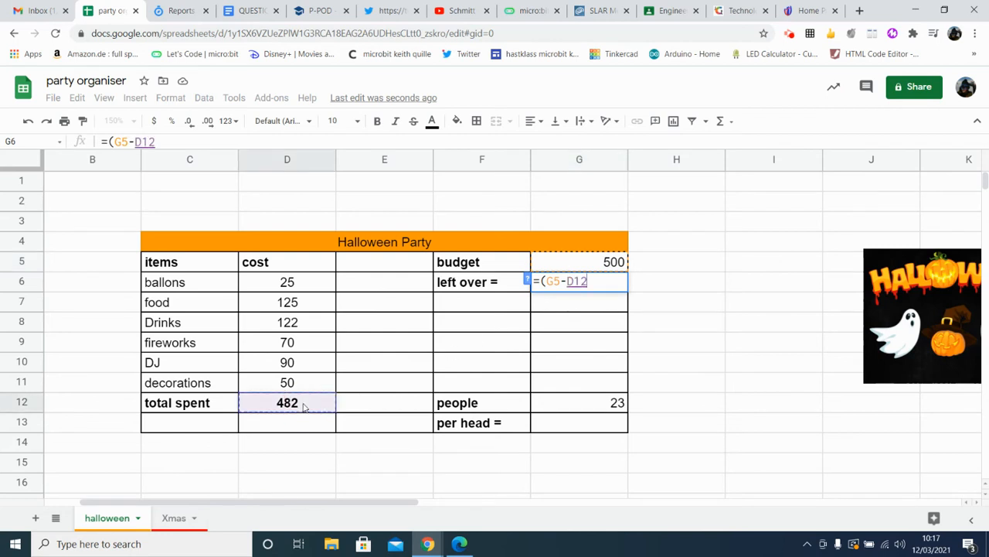
{"action": "type", "text": ")"}
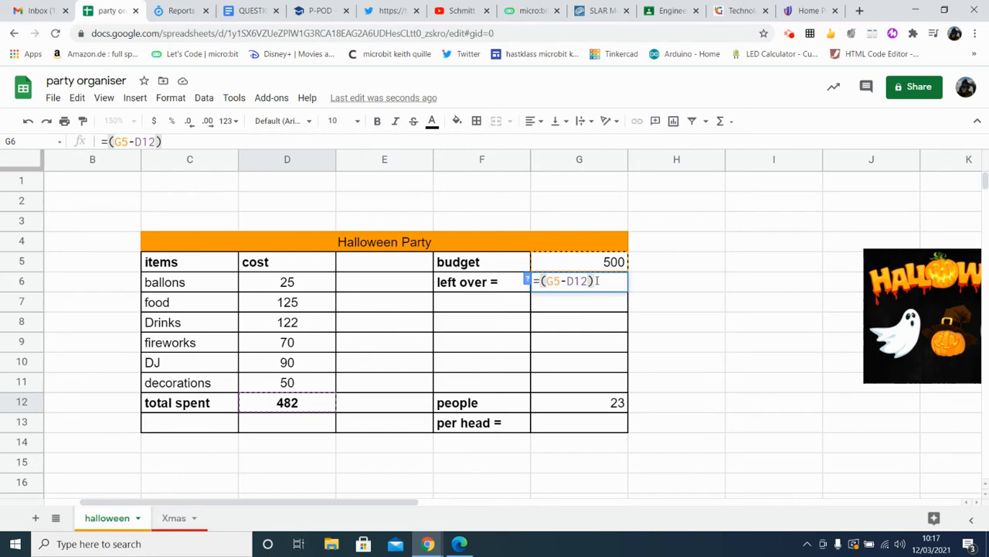
{"action": "key", "text": "Return"}
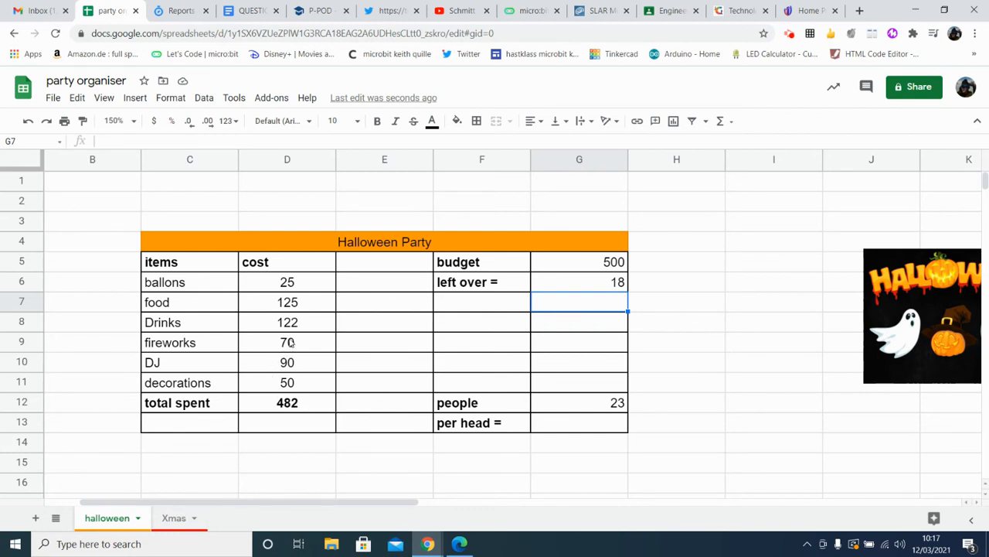
Set the ballons cost in D6 to 30 and the fireworks cost in D9 to 80.
{"action": "left_click", "coordinate": [292, 283]}
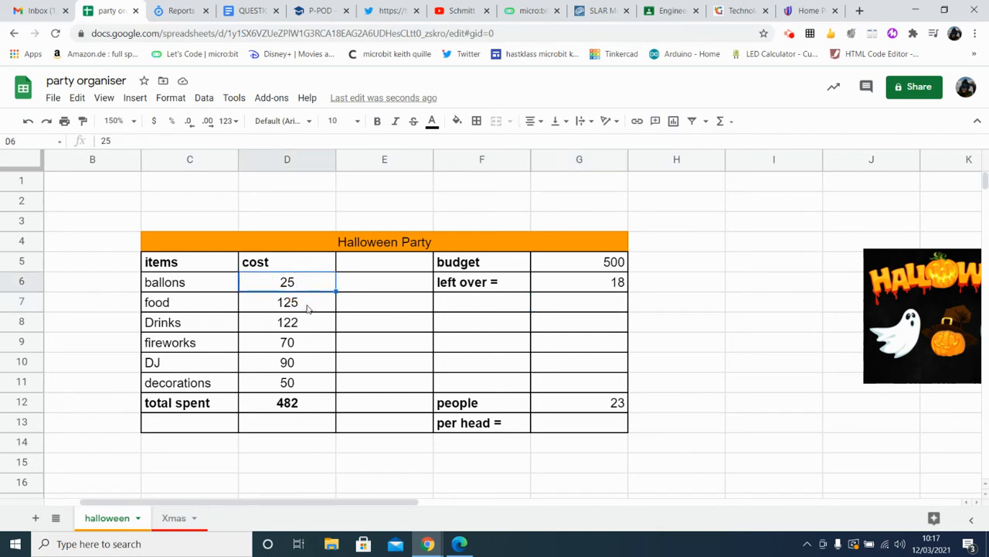
{"action": "type", "text": "30"}
{"action": "key", "text": "Return"}
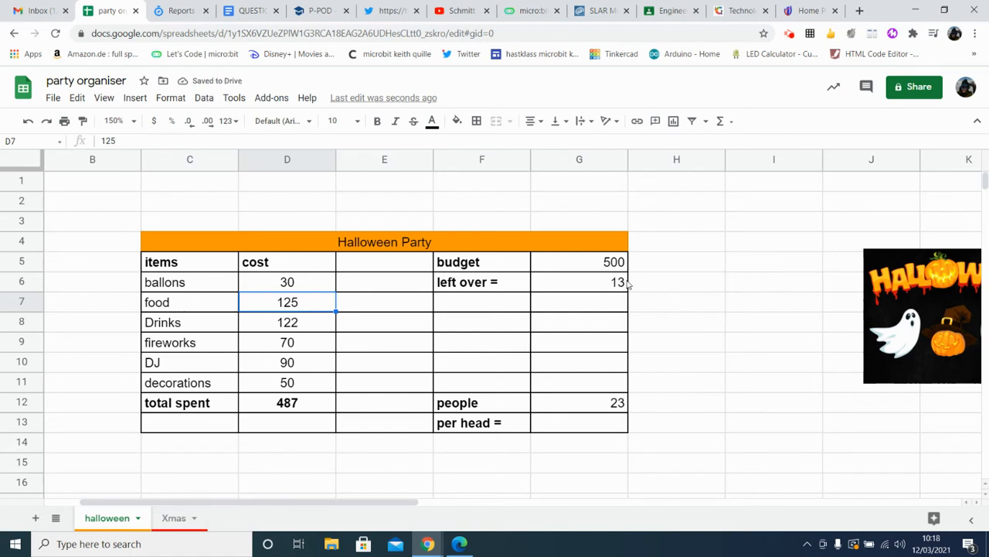
{"action": "left_click", "coordinate": [302, 347]}
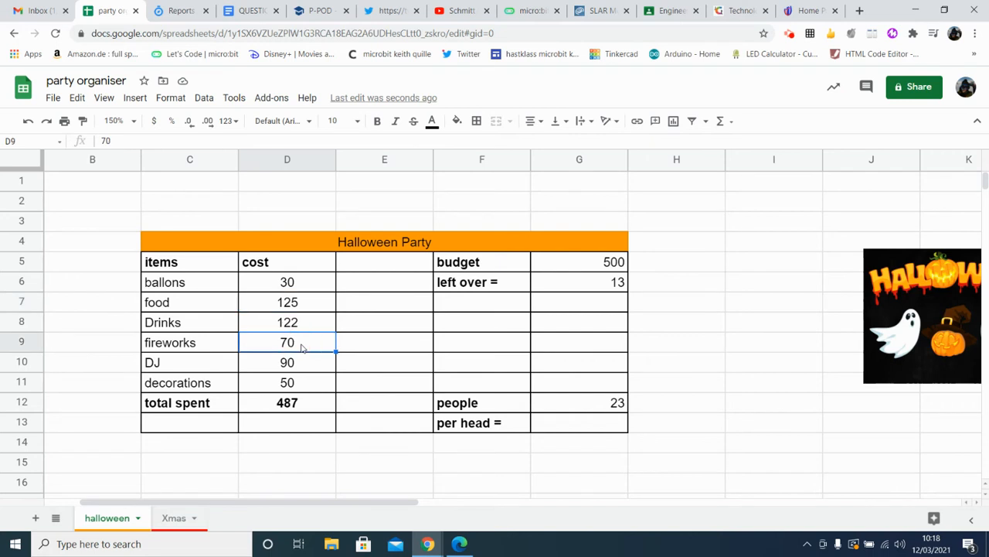
{"action": "type", "text": "80"}
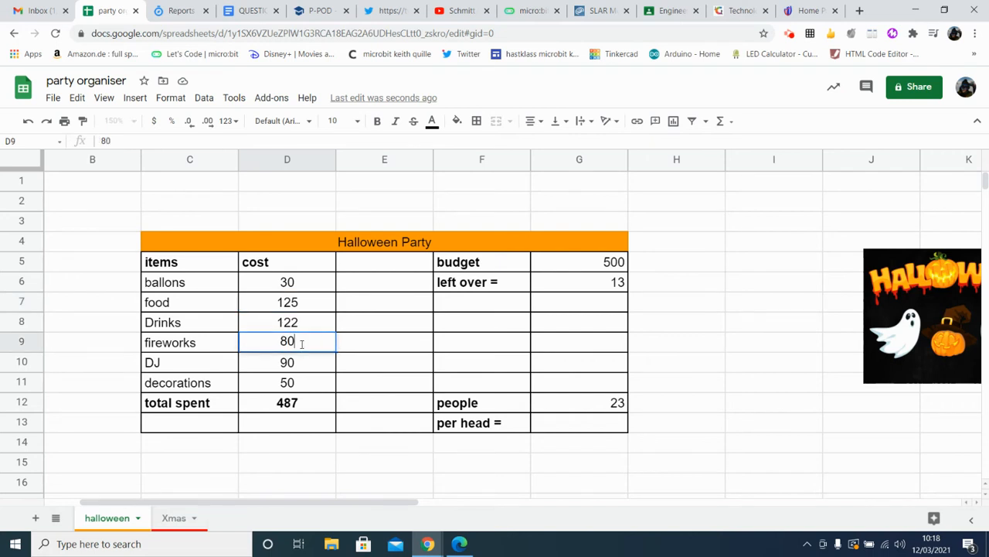
{"action": "key", "text": "Return"}
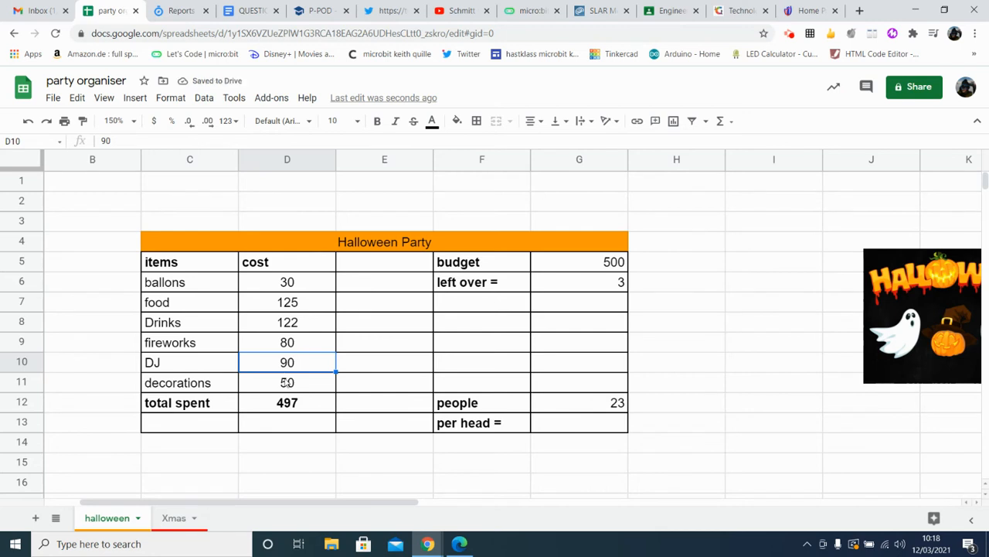
Set the decorations cost in cell D11 to 53.
{"action": "left_click", "coordinate": [300, 389]}
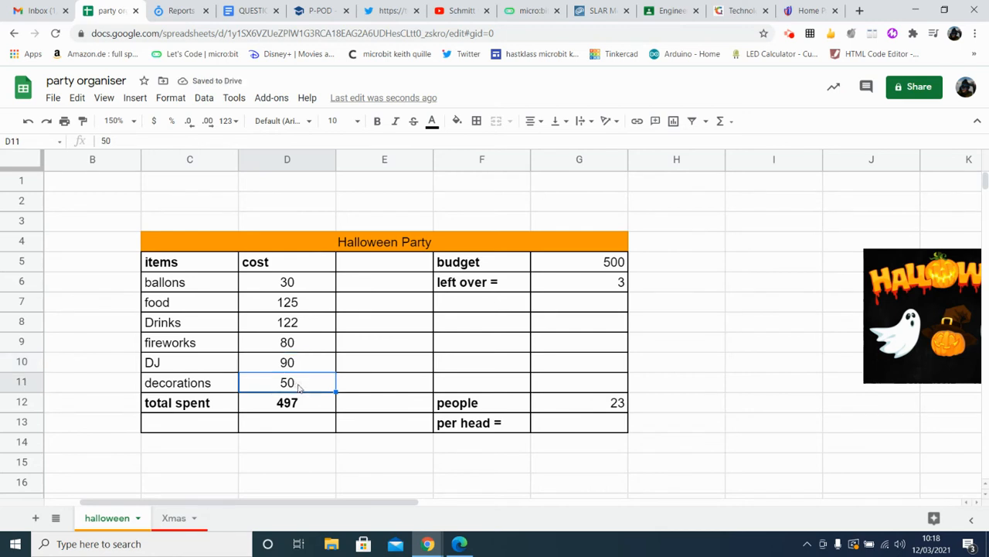
{"action": "type", "text": "5"}
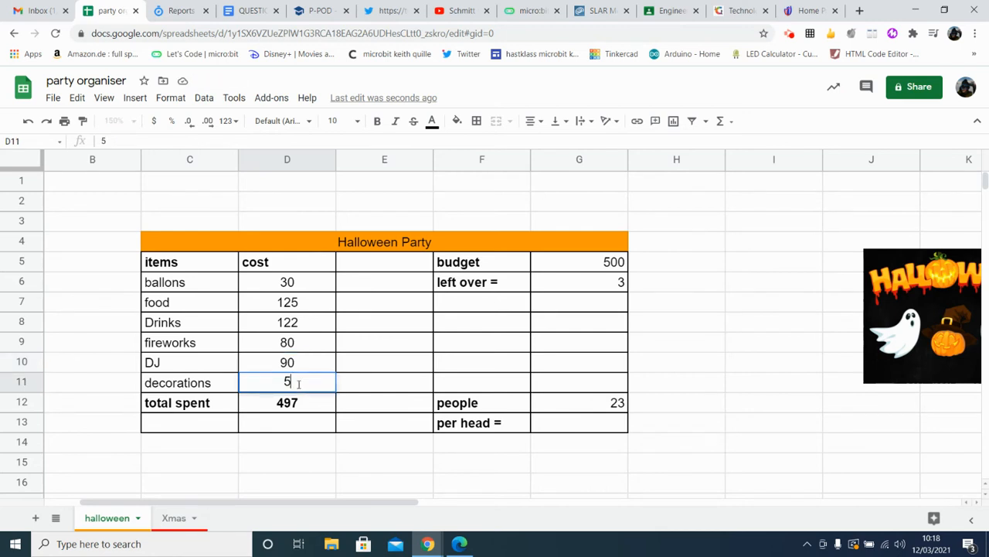
{"action": "type", "text": "3"}
{"action": "key", "text": "Return"}
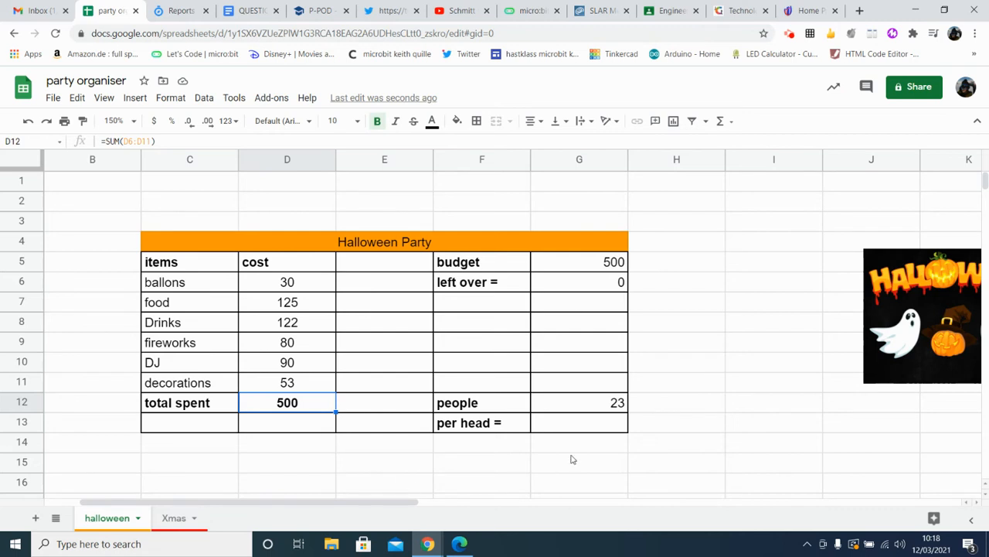
Enter the formula =(D12/G12) in cell G13 to divide the total spent by the number of people.
{"action": "left_click", "coordinate": [559, 425]}
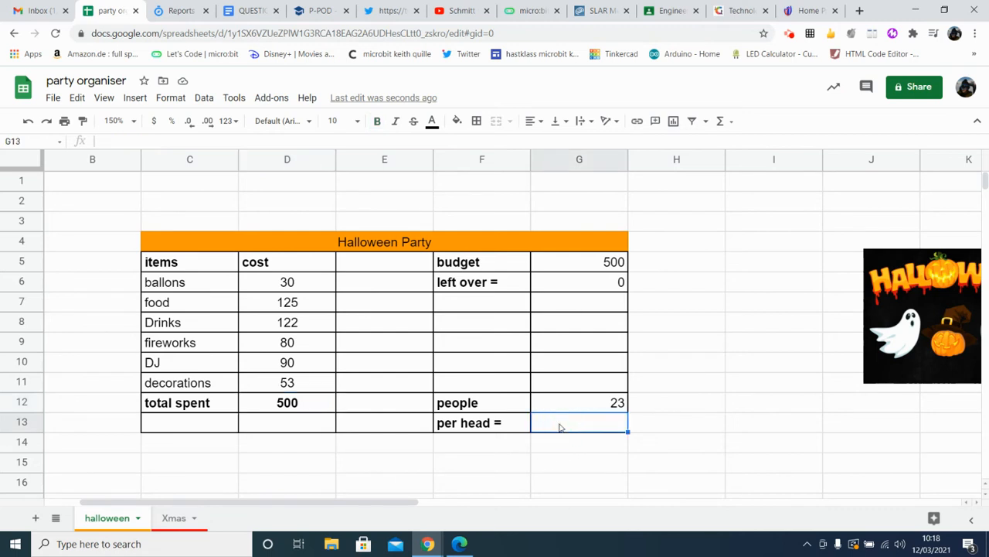
{"action": "type", "text": "="}
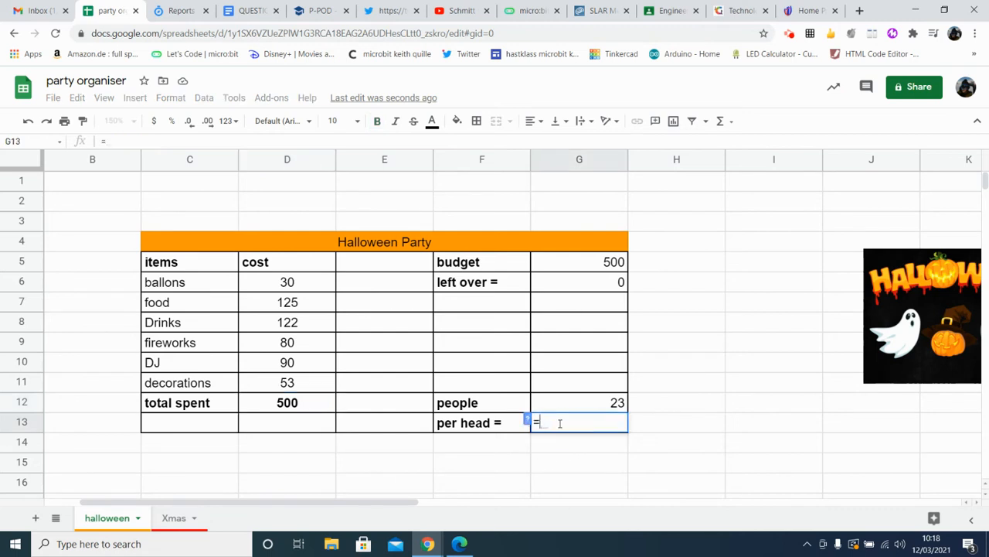
{"action": "type", "text": "("}
{"action": "left_click", "coordinate": [308, 408]}
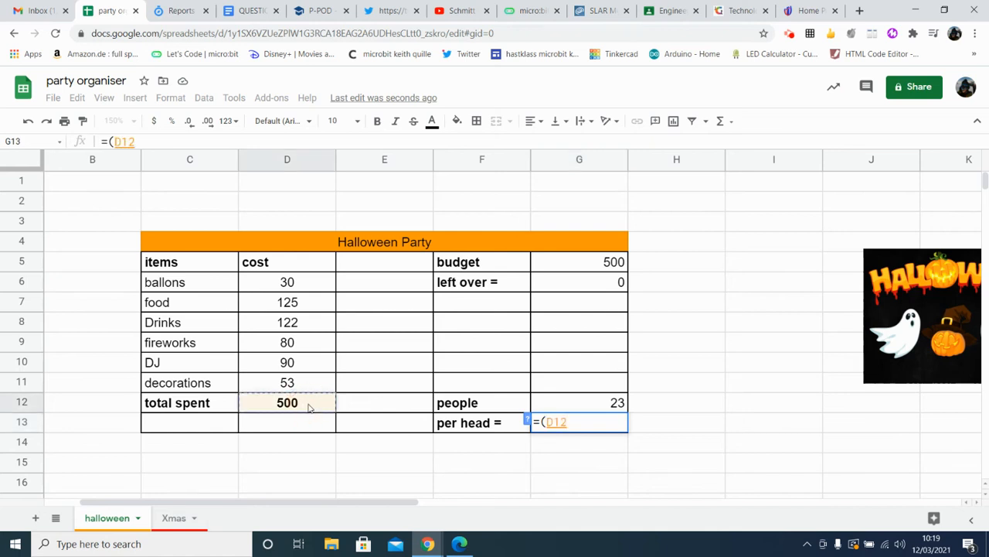
{"action": "type", "text": "/"}
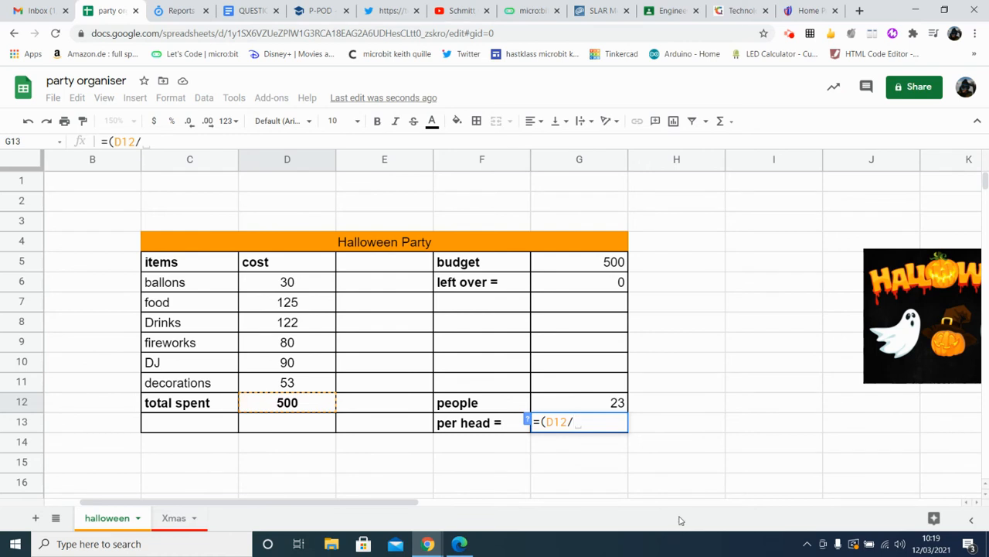
{"action": "left_click", "coordinate": [600, 405]}
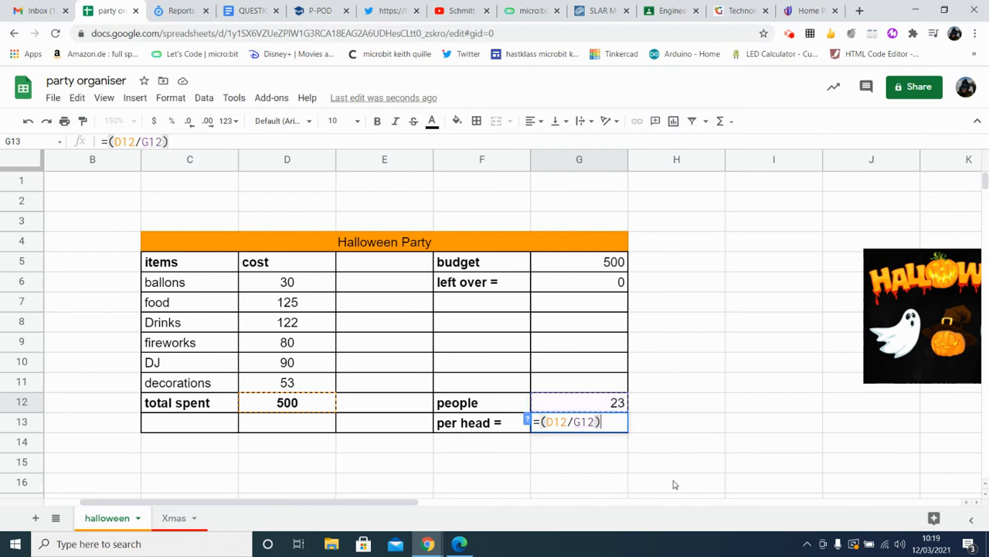
{"action": "key", "text": "Return"}
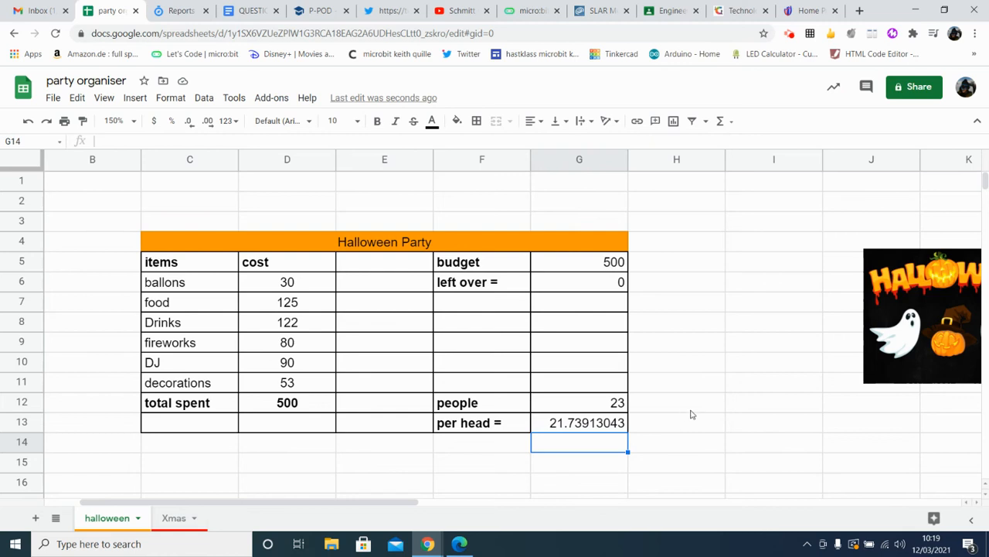
Set the number of people in cell G12 to 24.
{"action": "left_click", "coordinate": [608, 403]}
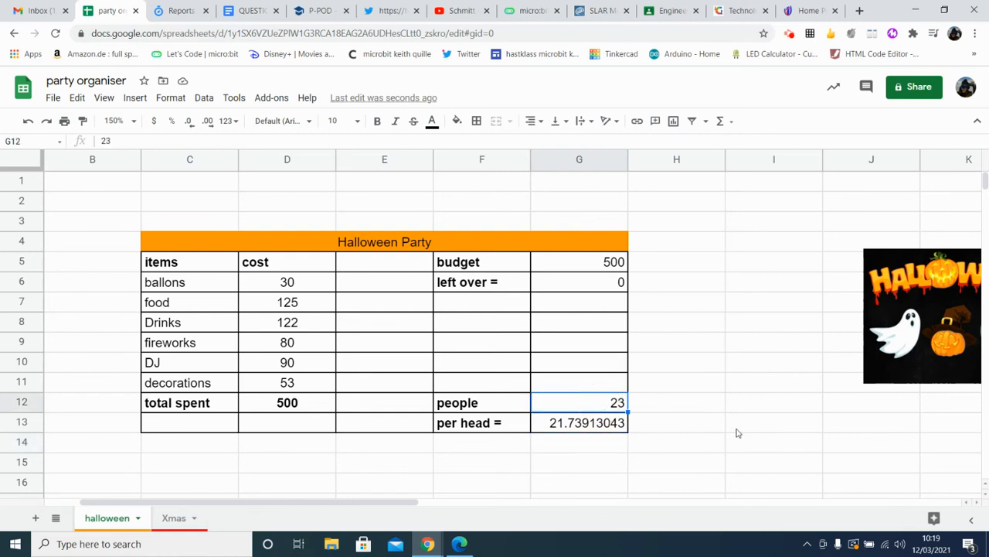
{"action": "type", "text": "24"}
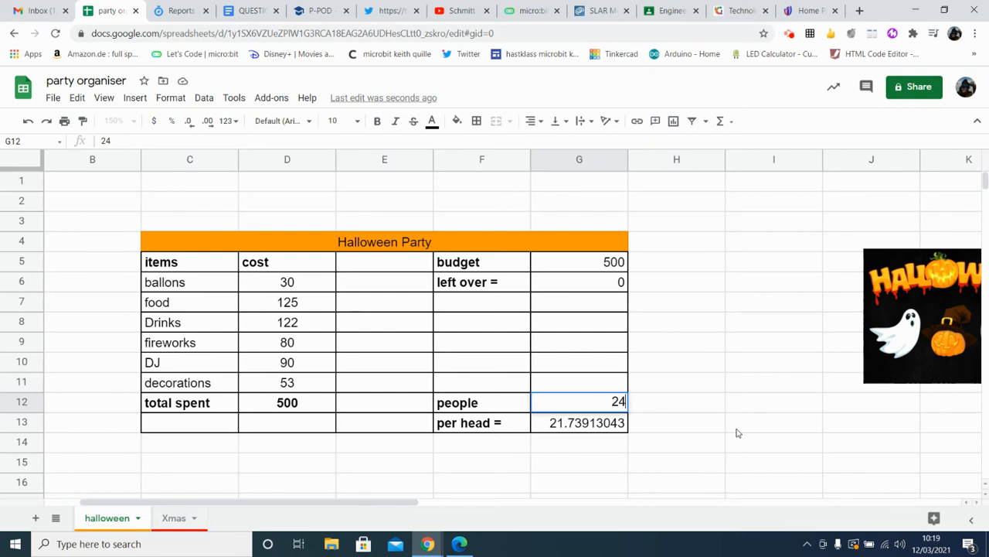
{"action": "key", "text": "Return"}
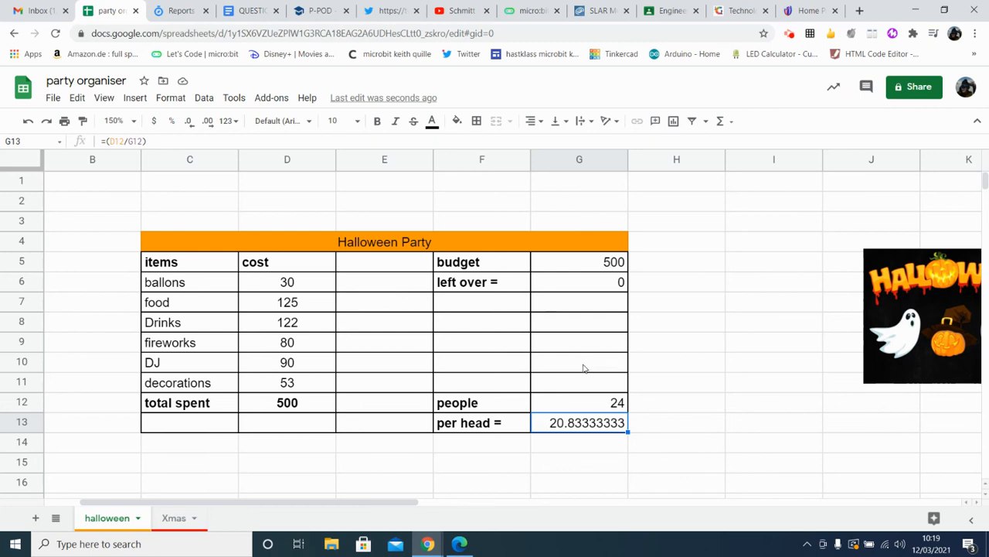
{"action": "left_click", "coordinate": [673, 426]}
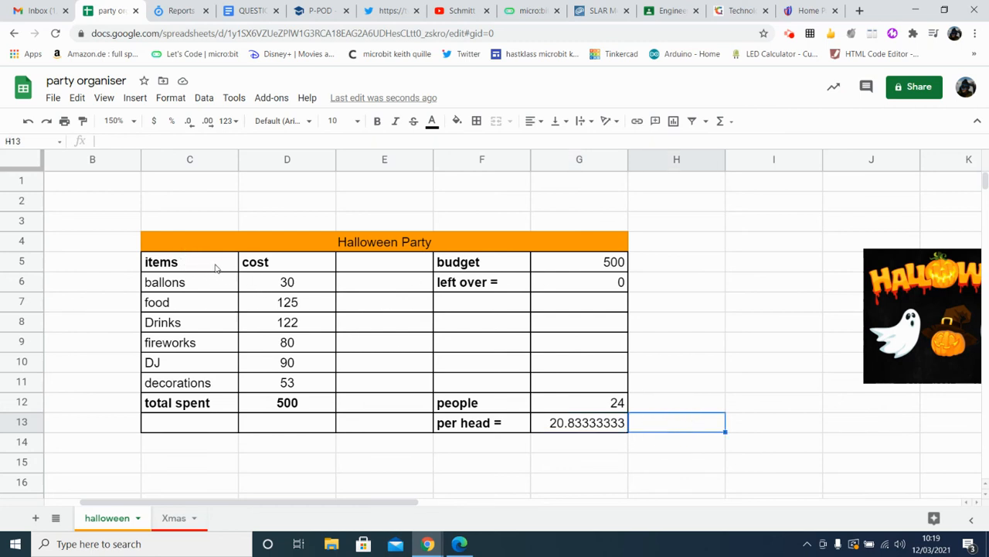
Format the whole Halloween Party table, C4:G13, with the Euro custom currency format.
{"action": "left_click_drag", "start_coordinate": [256, 281], "coordinate": [572, 310]}
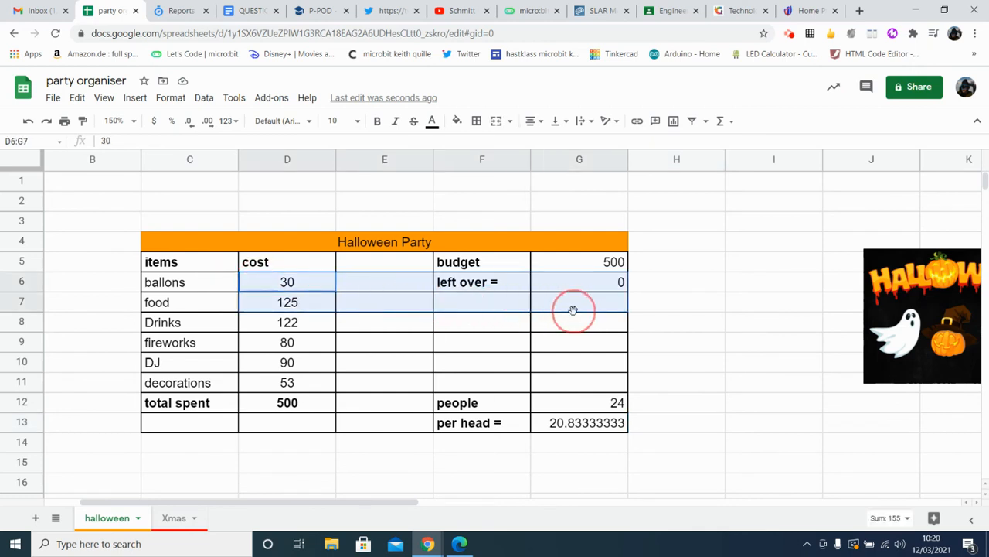
{"action": "left_click_drag", "start_coordinate": [247, 248], "coordinate": [570, 424]}
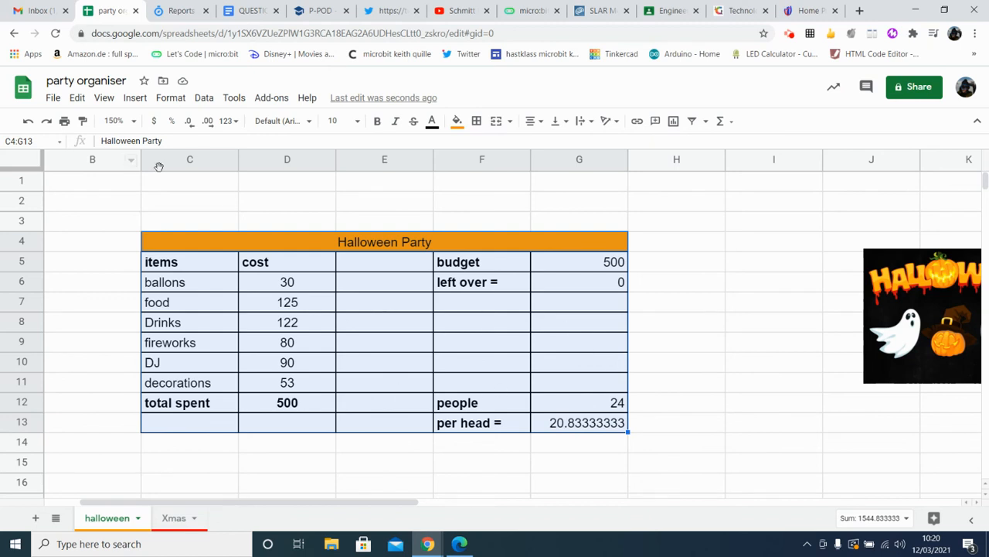
{"action": "left_click", "coordinate": [171, 99]}
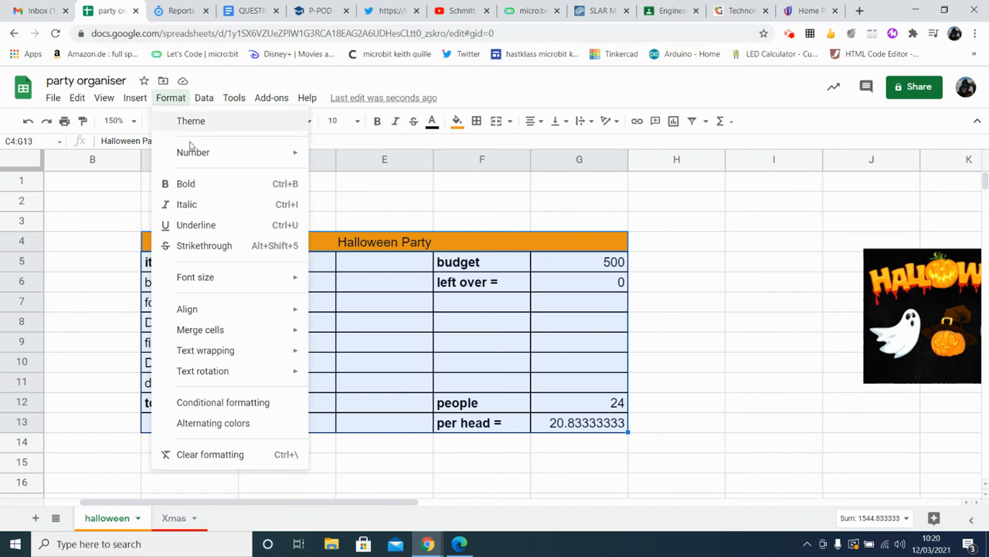
{"action": "mouse_move", "coordinate": [242, 157]}
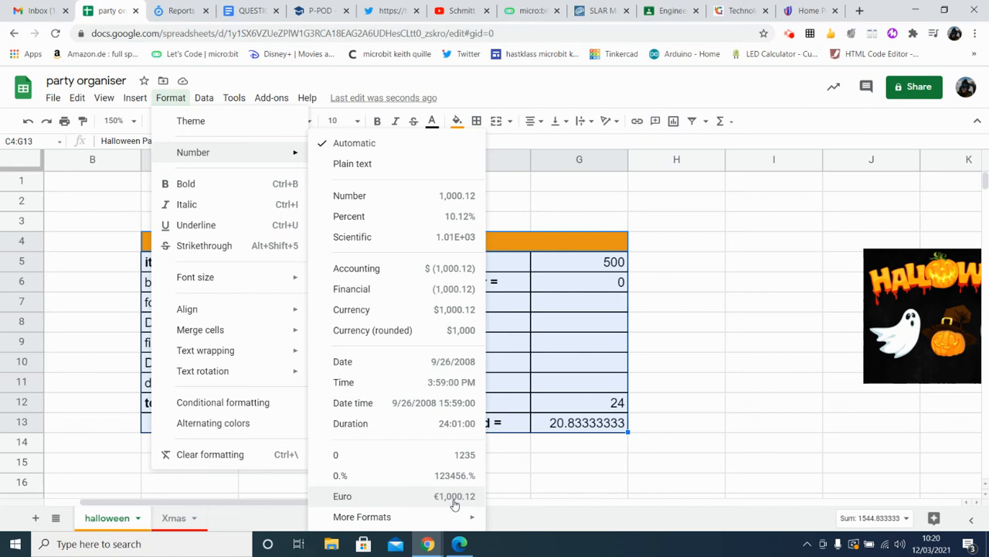
{"action": "mouse_move", "coordinate": [456, 516]}
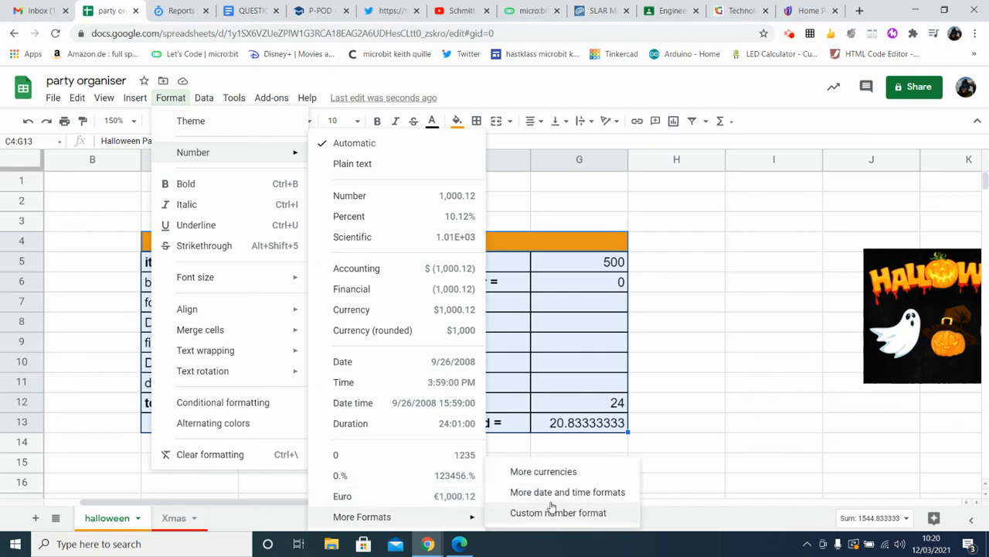
{"action": "left_click", "coordinate": [590, 473]}
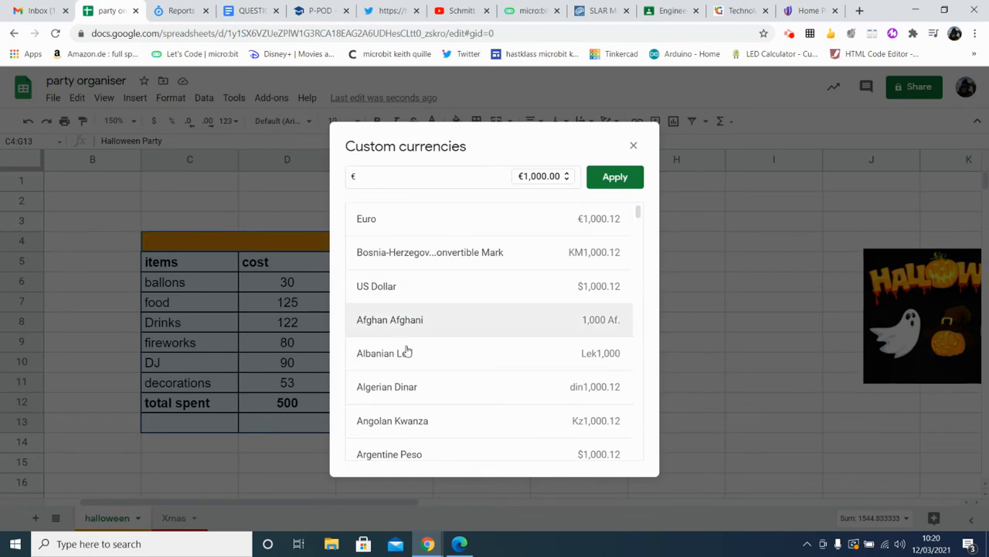
{"action": "left_click", "coordinate": [400, 225]}
{"action": "left_click", "coordinate": [612, 179]}
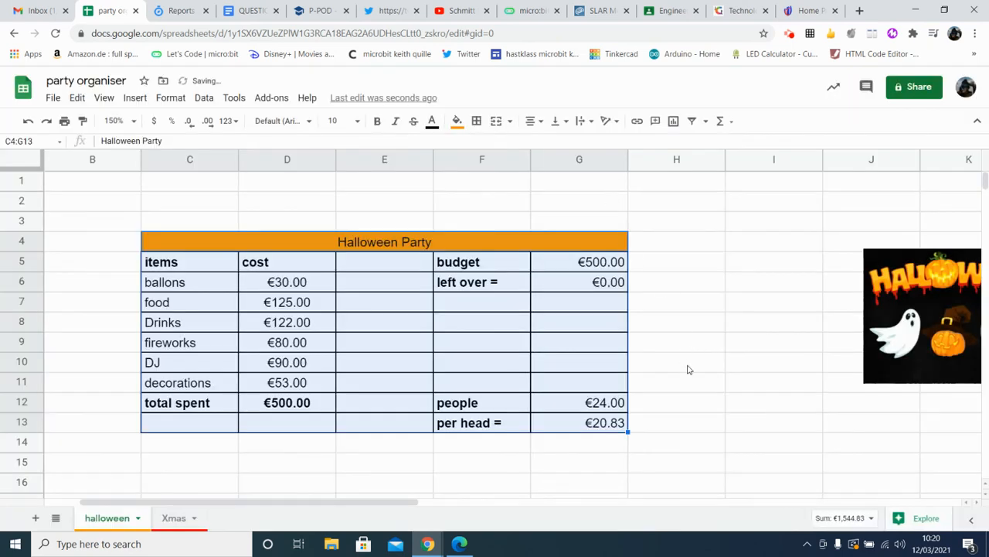
{"action": "left_click", "coordinate": [688, 367]}
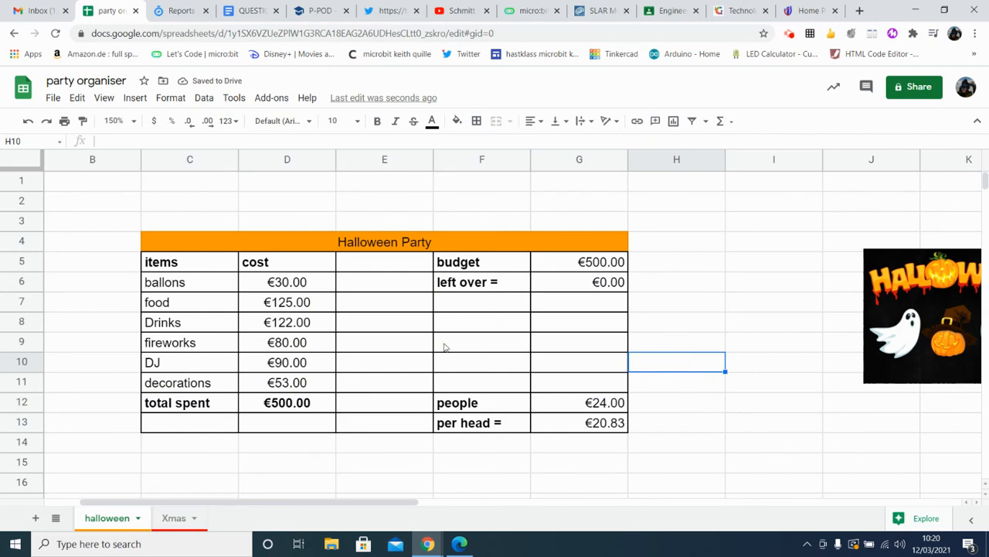
Fill the table body C5:G13 with the palest green, leaving out the orange title row.
{"action": "left_click_drag", "start_coordinate": [205, 267], "coordinate": [569, 424]}
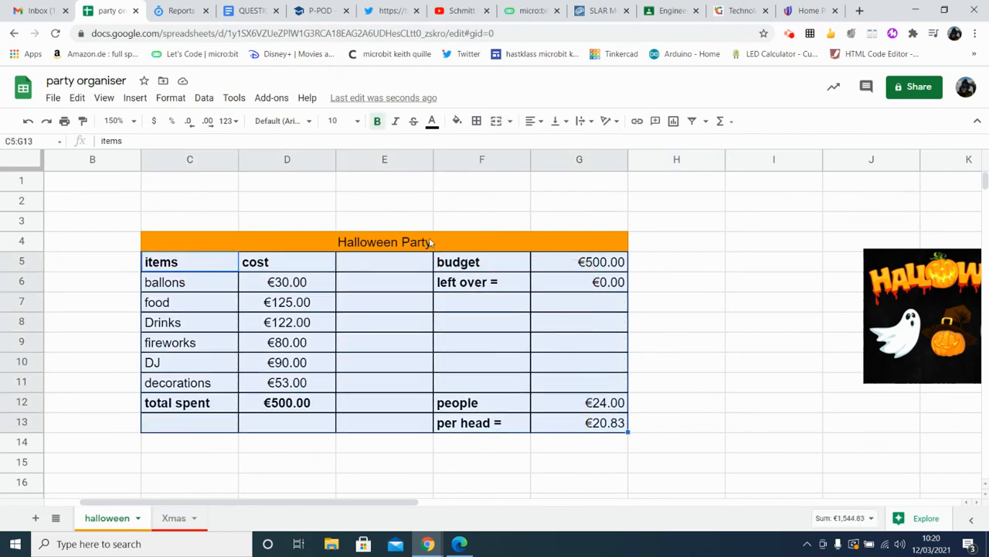
{"action": "left_click", "coordinate": [457, 121]}
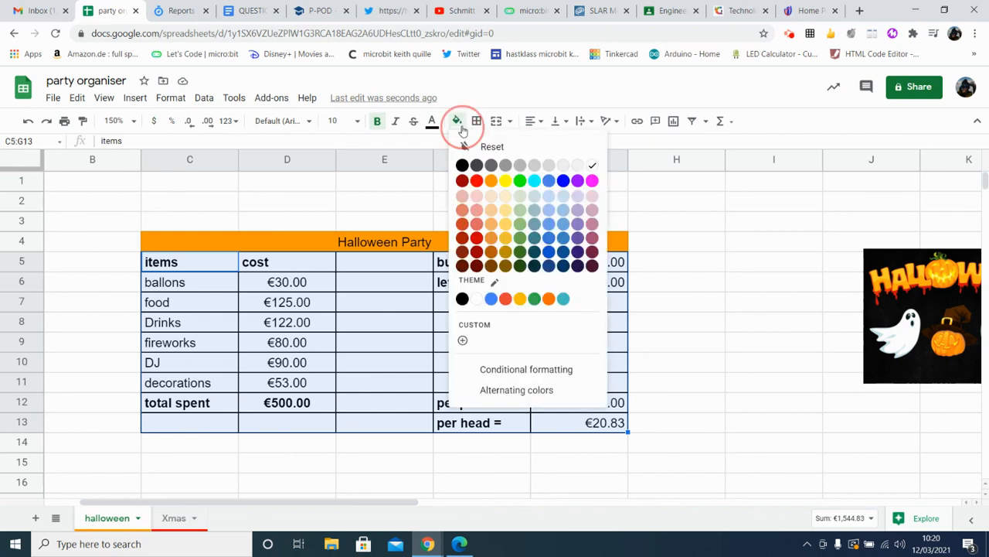
{"action": "left_click", "coordinate": [520, 198]}
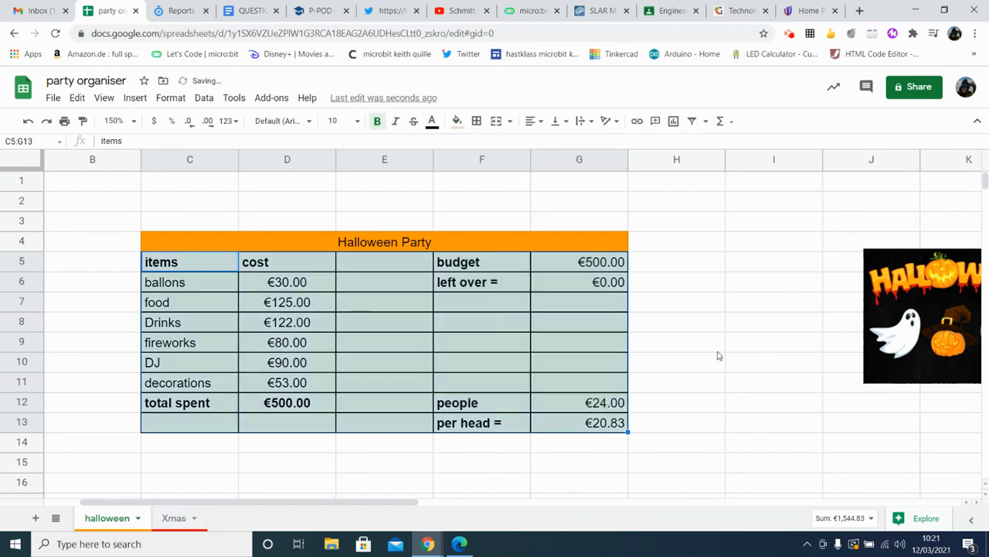
{"action": "left_click", "coordinate": [715, 351]}
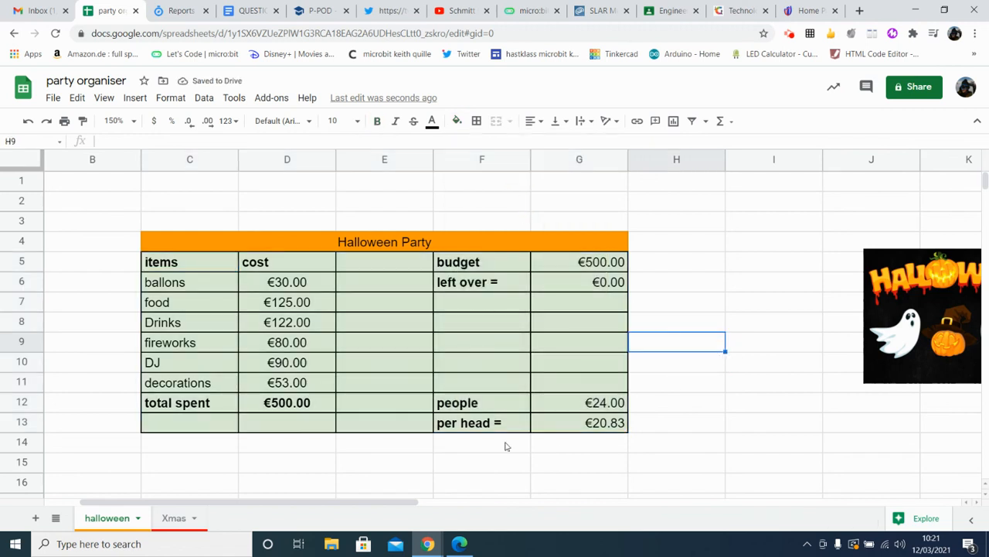
Fill the per head result cell G13 with bright yellow.
{"action": "left_click", "coordinate": [580, 434]}
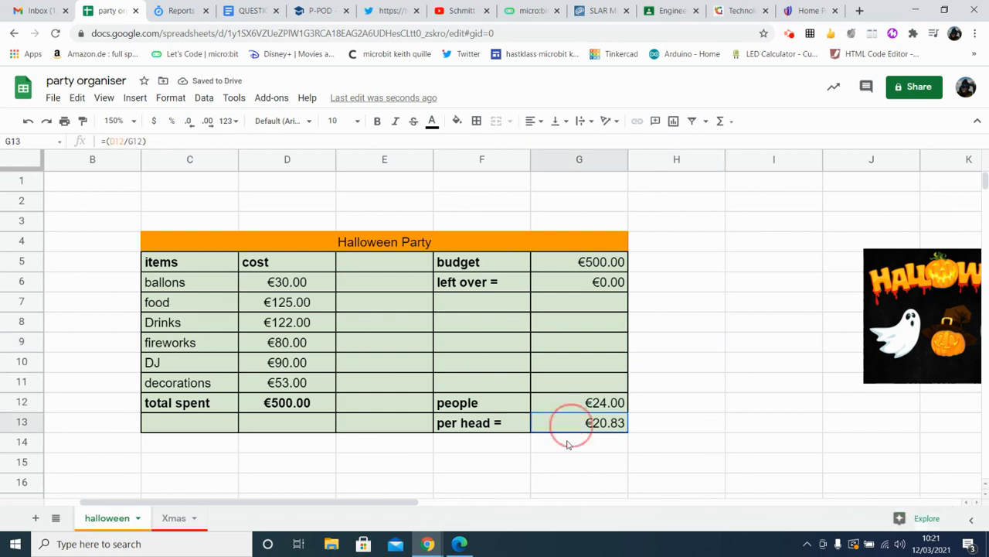
{"action": "left_click", "coordinate": [457, 121]}
{"action": "left_click", "coordinate": [506, 182]}
{"action": "left_click", "coordinate": [688, 368]}
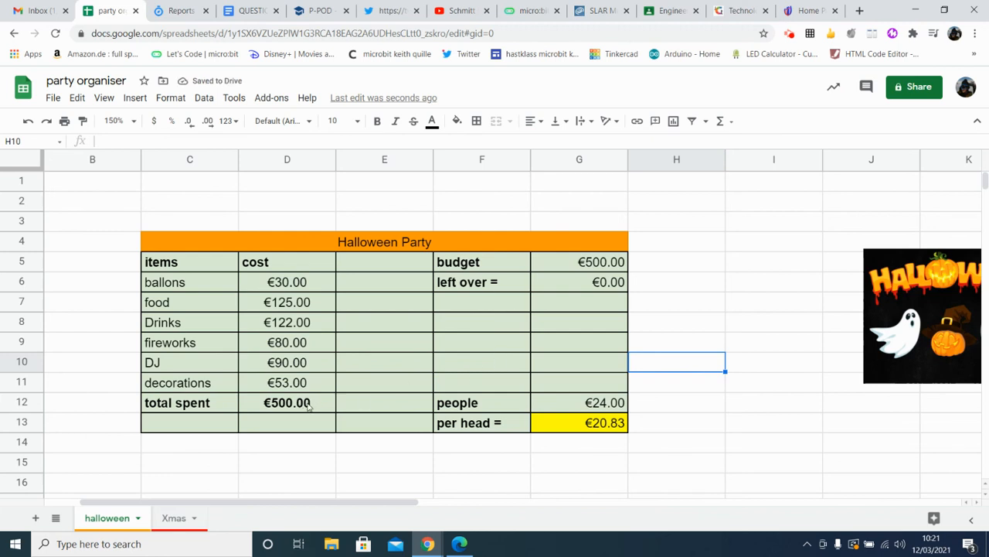
Fill the total spent cell D12 and the left over cell G6 together with bright yellow.
{"action": "left_click", "coordinate": [309, 408]}
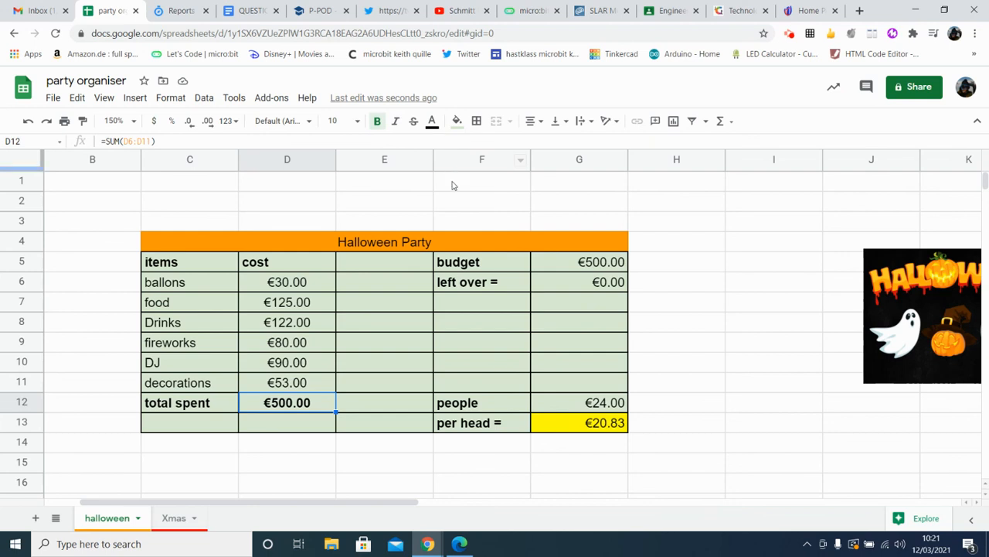
{"action": "left_click", "coordinate": [565, 284]}
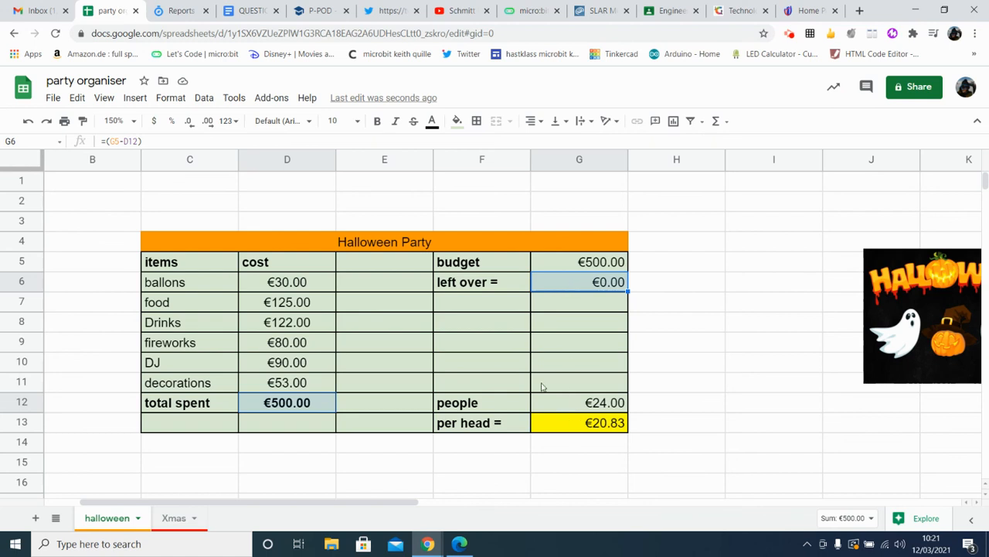
{"action": "left_click", "coordinate": [457, 121]}
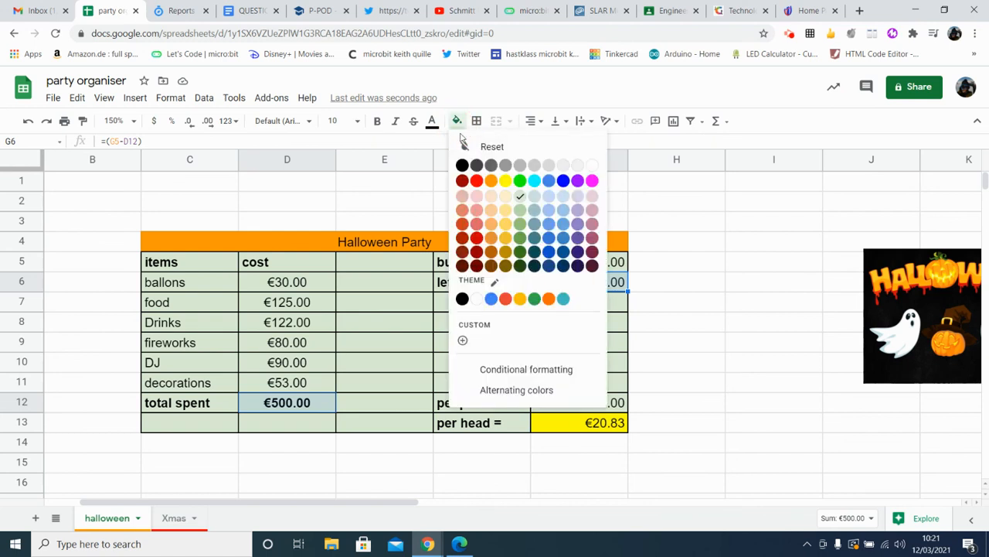
{"action": "left_click", "coordinate": [506, 180]}
{"action": "left_click", "coordinate": [690, 368]}
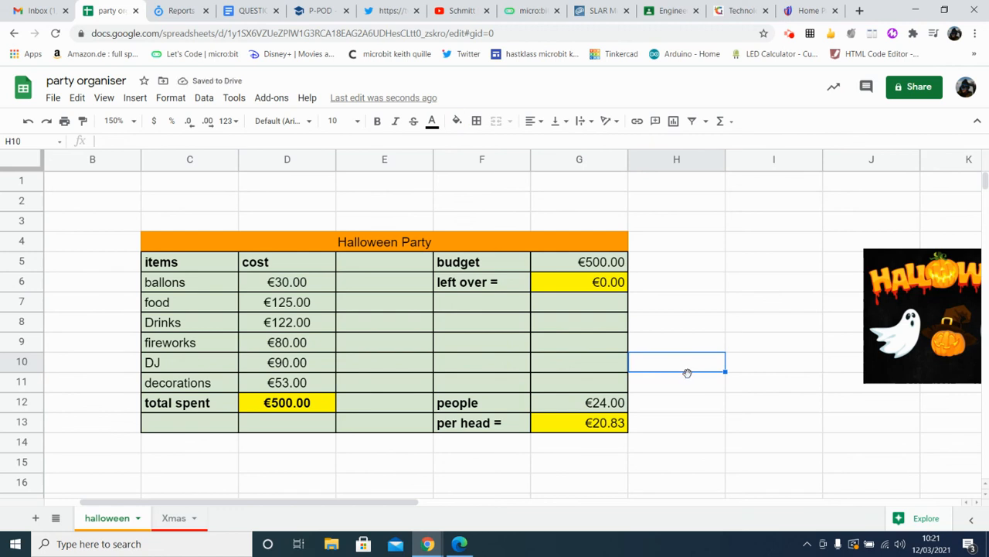
Move the Halloween image beside the table, over columns H and I from about row 4 to row 10.
{"action": "left_click_drag", "start_coordinate": [896, 313], "coordinate": [707, 293]}
{"action": "left_click", "coordinate": [781, 428]}
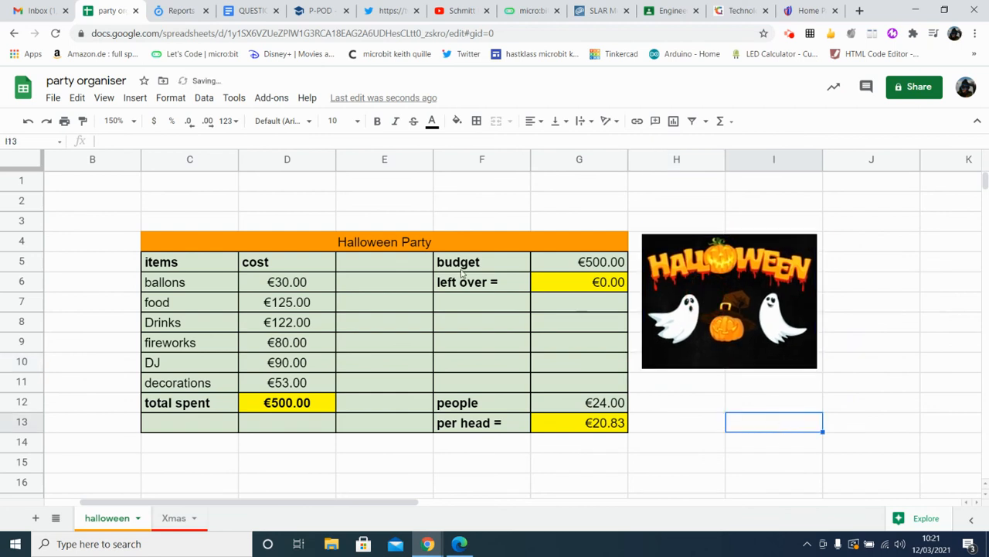
{"action": "left_click", "coordinate": [133, 99]}
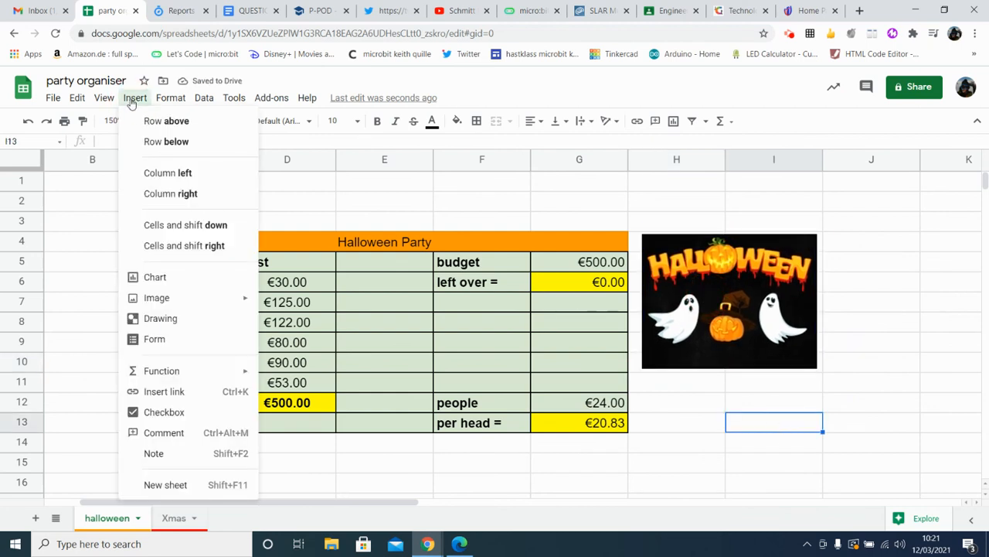
{"action": "mouse_move", "coordinate": [201, 300]}
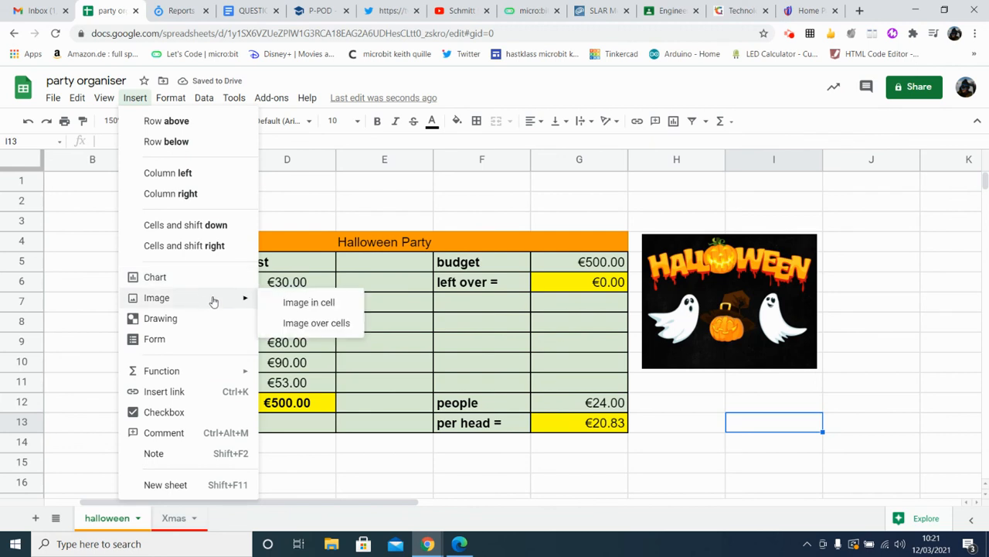
{"action": "left_click", "coordinate": [347, 325]}
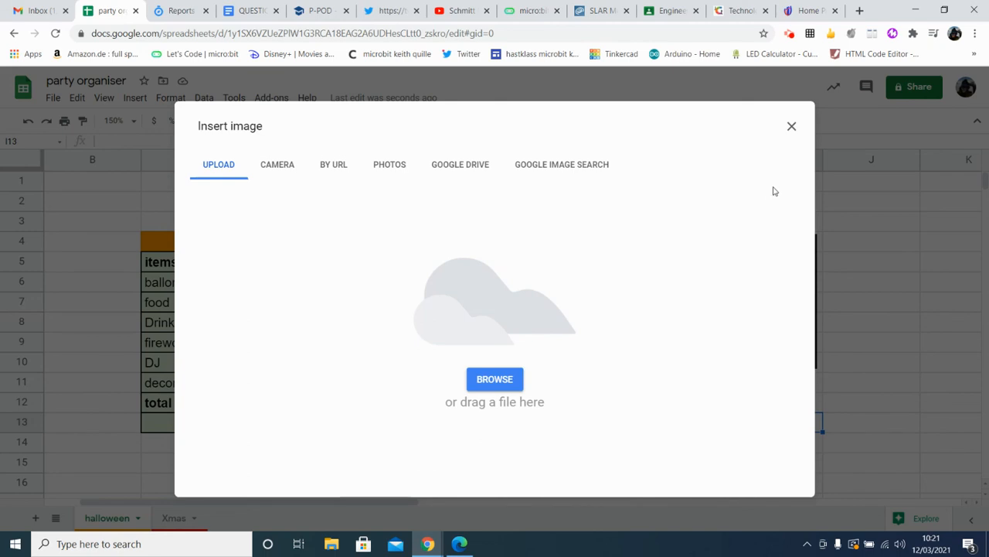
{"action": "left_click", "coordinate": [791, 127]}
Nudge the Halloween image slightly away from the table so it ends at the right edge of column I.
{"action": "left_click_drag", "start_coordinate": [761, 290], "coordinate": [811, 275]}
{"action": "left_click", "coordinate": [885, 301]}
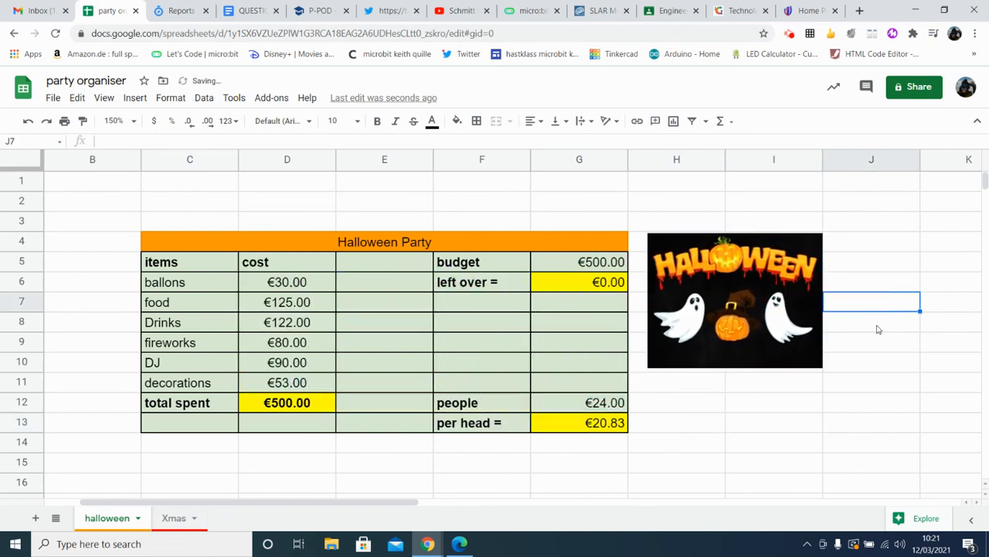